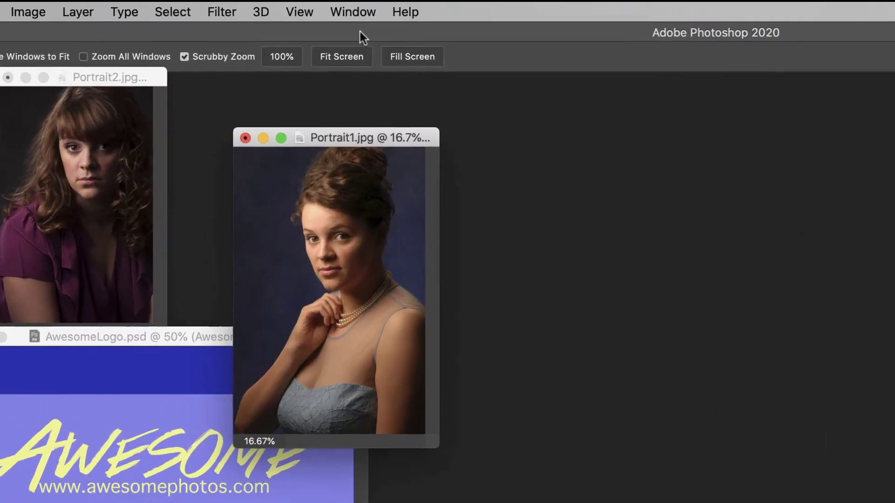
Show the Libraries panel from the Window menu and nudge it into place.
click(355, 14)
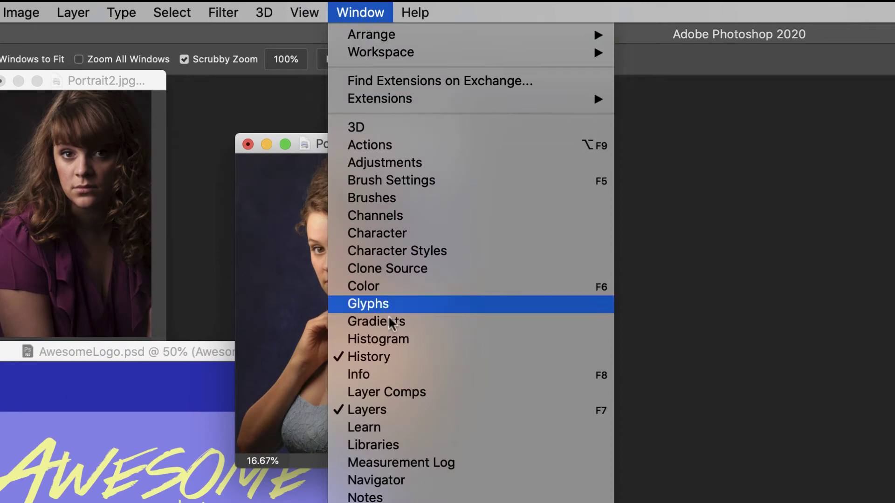
click(392, 446)
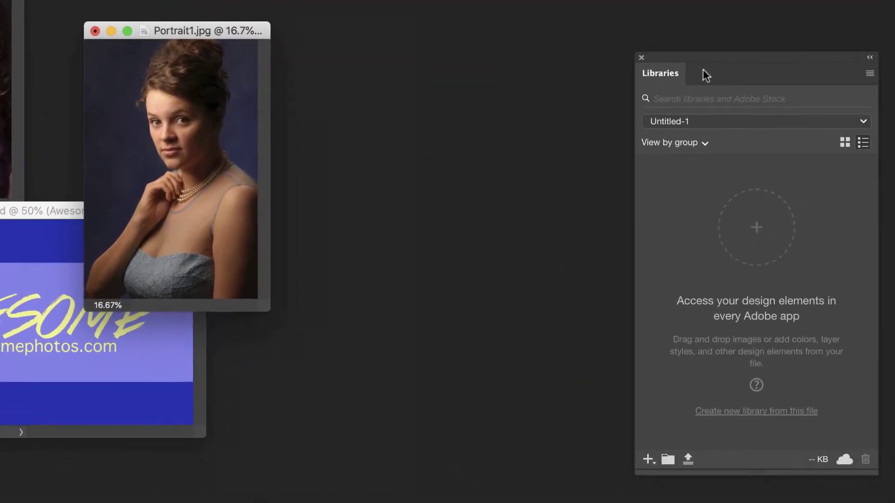
drag(730, 52, 725, 46)
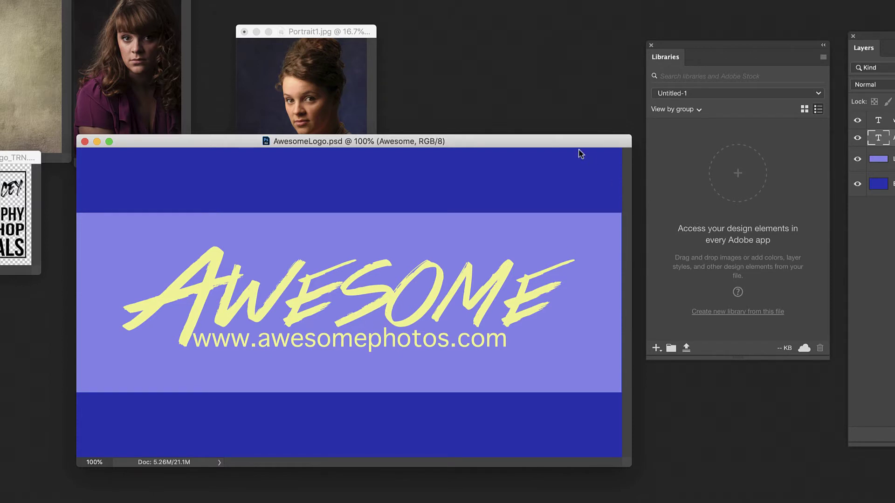
drag(578, 146, 570, 155)
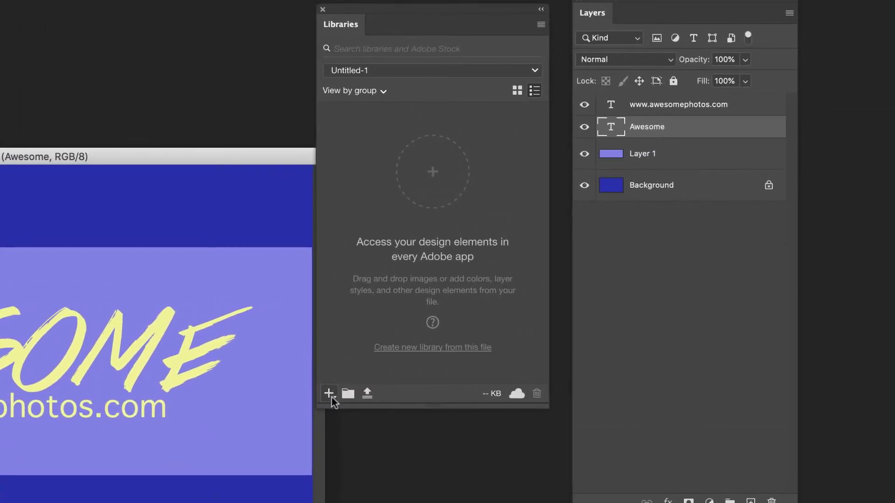
Add the logo's yellow #F1F292 and sampled light purple #9492F2 colours to the library.
click(331, 396)
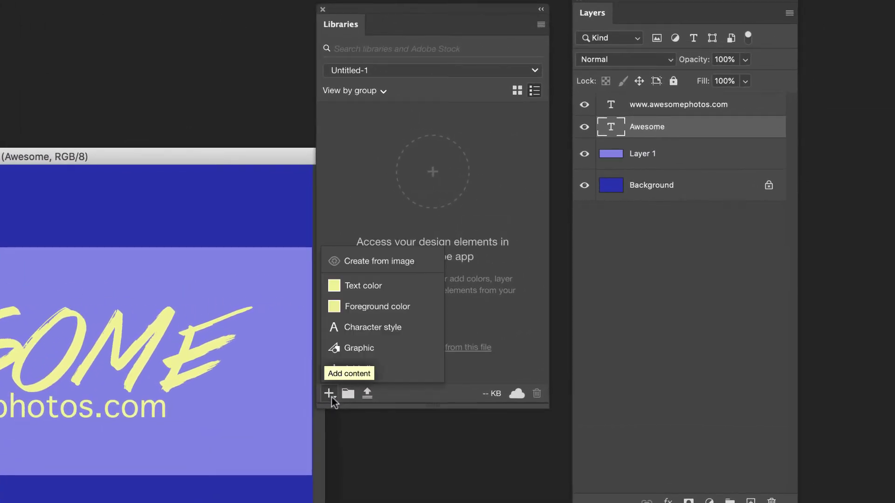
click(381, 308)
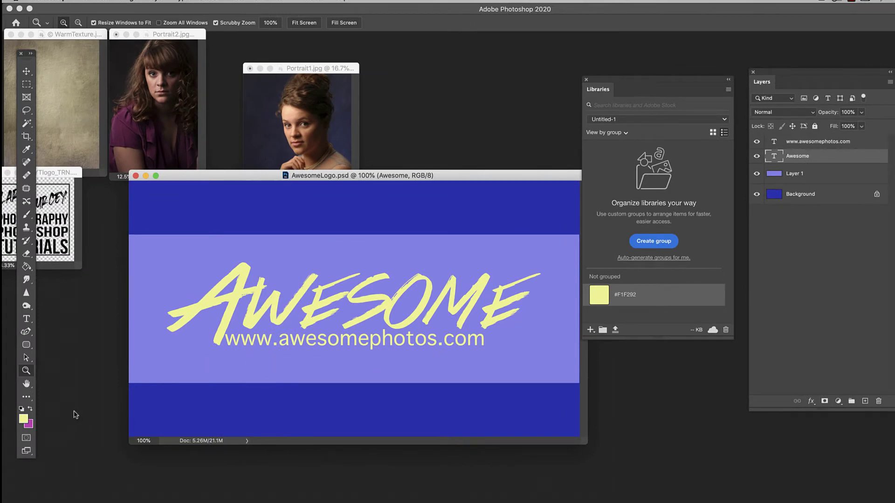
click(22, 421)
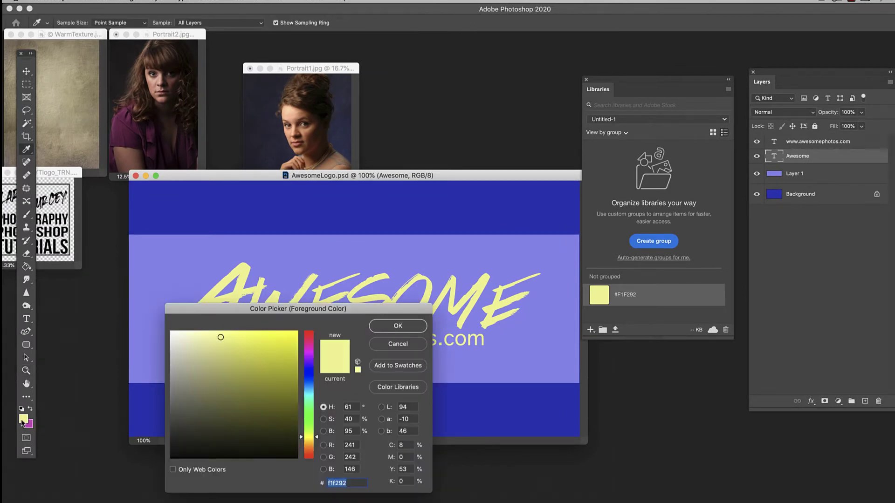
click(152, 356)
click(424, 325)
key(z)
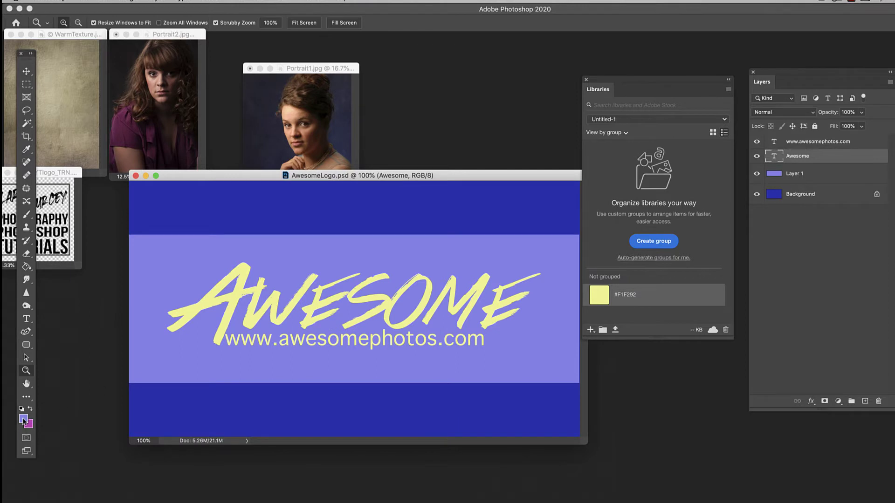
click(590, 330)
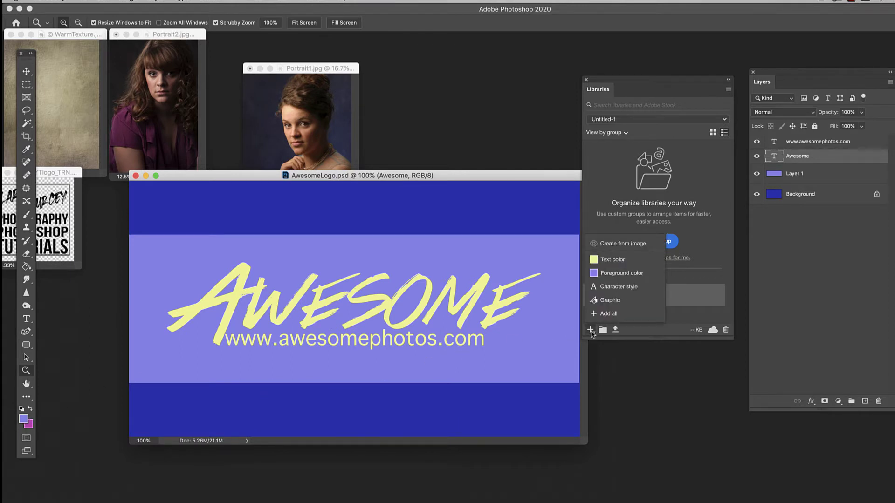
click(623, 274)
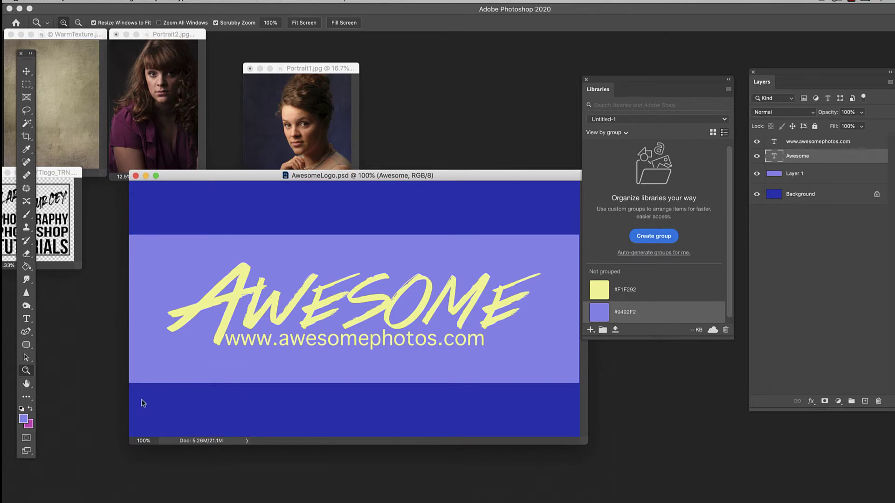
Sample the dark blue #3A37C0 band as foreground and add it to the library.
click(24, 420)
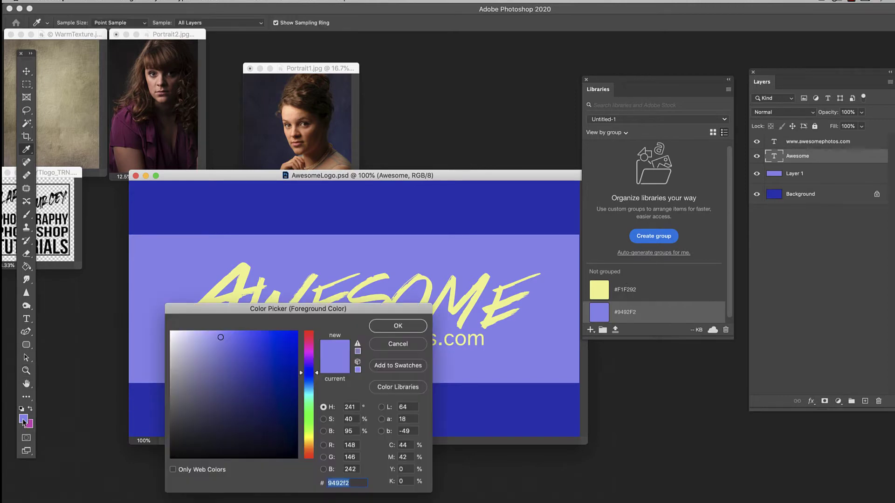
click(153, 414)
key(Return)
key(z)
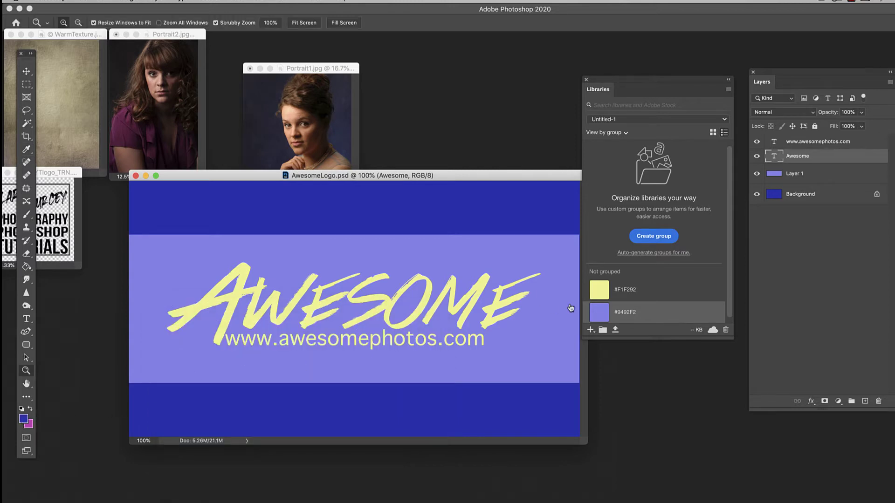
click(590, 329)
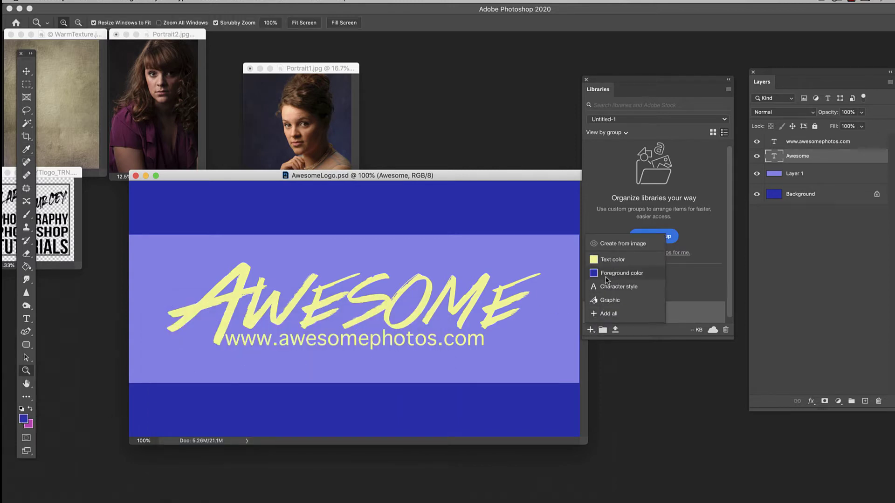
click(601, 314)
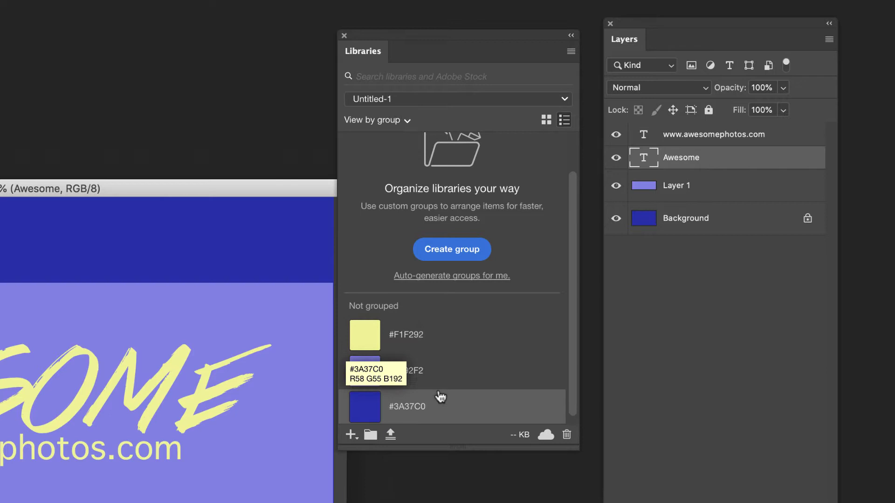
Create a library group named 'Tutorial Group' from the dark blue swatch.
mouse_move(435, 329)
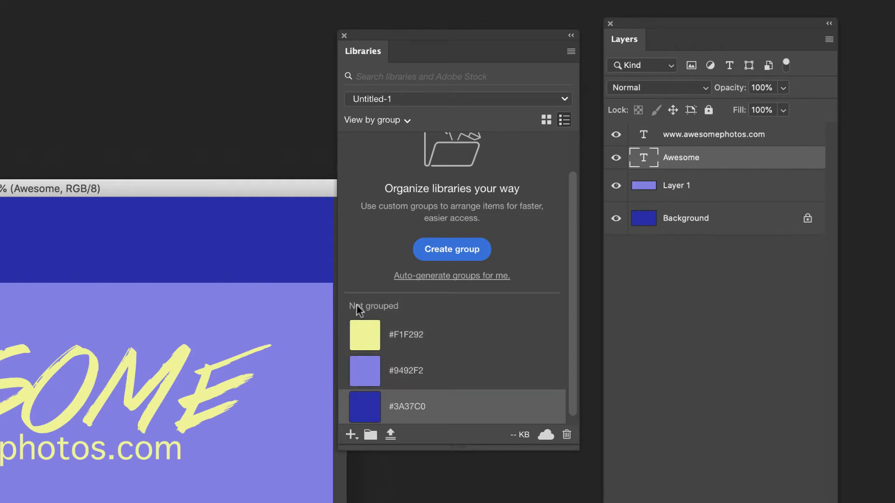
mouse_move(481, 343)
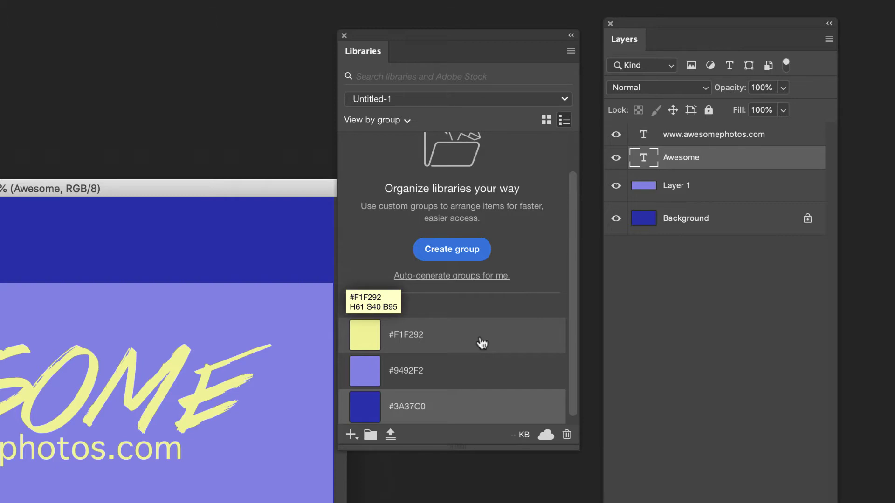
click(457, 252)
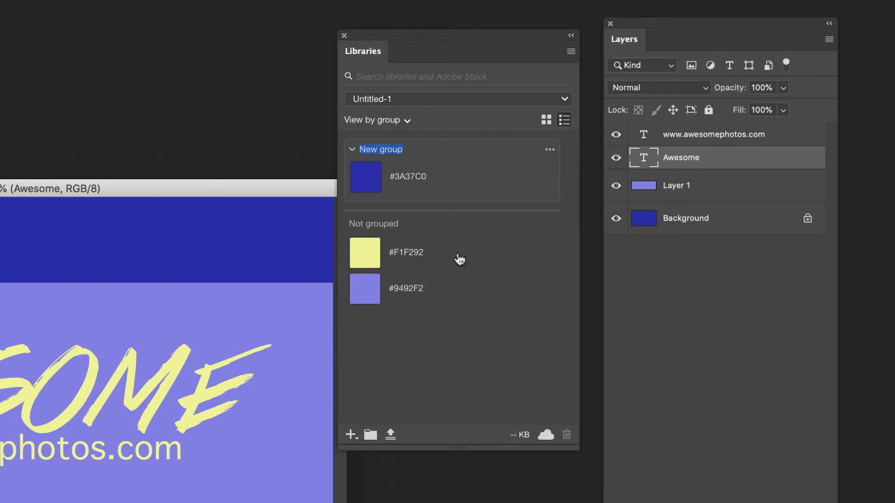
text(Tutorial Group)
key(Return)
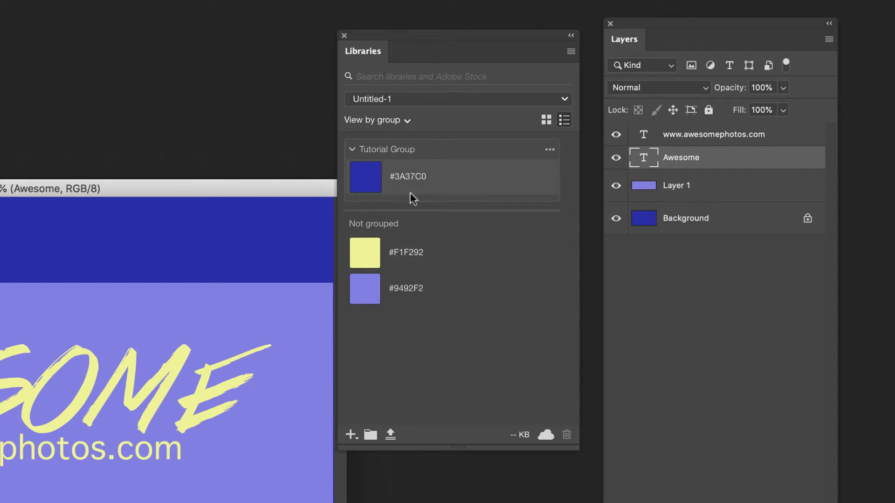
Move the yellow and light purple swatches into Tutorial Group.
drag(385, 257, 422, 193)
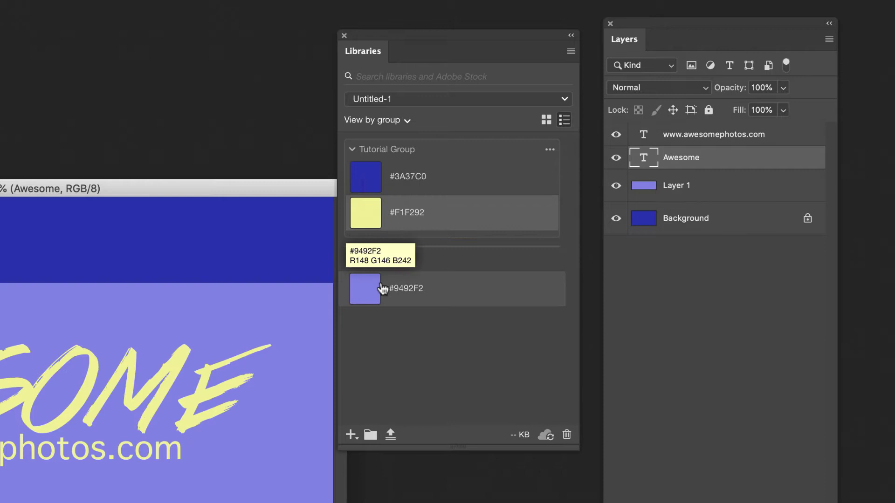
drag(379, 290, 431, 185)
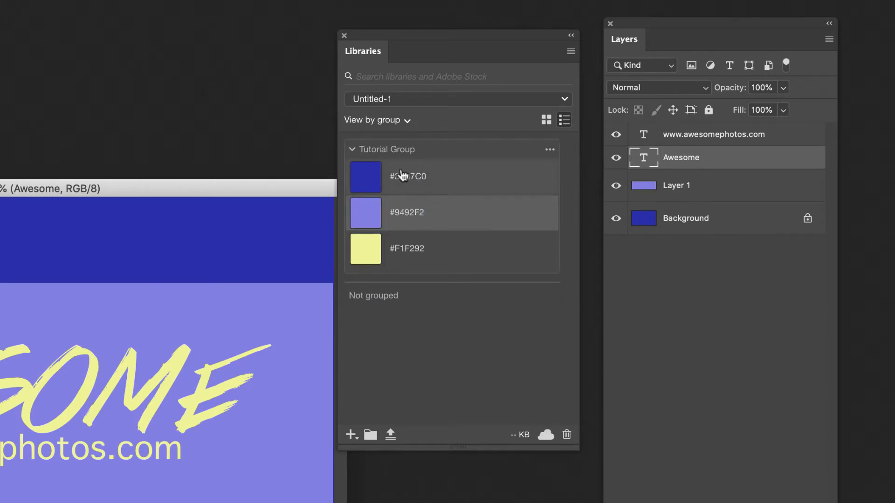
mouse_move(231, 191)
mouse_down()
mouse_move(203, 197)
mouse_move(215, 194)
mouse_up()
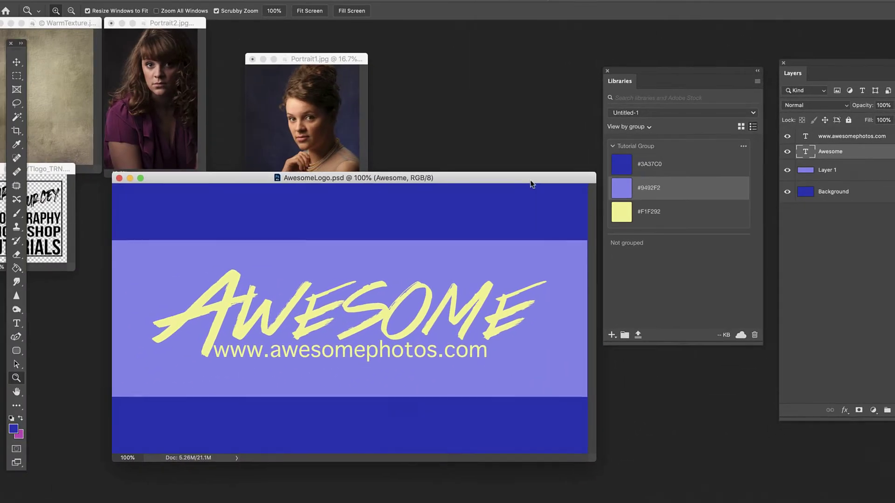
drag(561, 172, 561, 166)
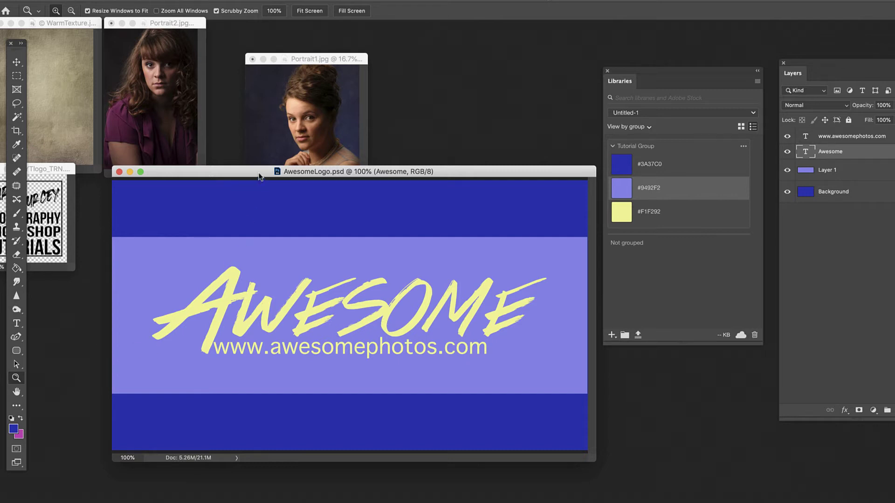
Drag the Awesome text layer into Tutorial Group as a library graphic.
drag(259, 176, 260, 181)
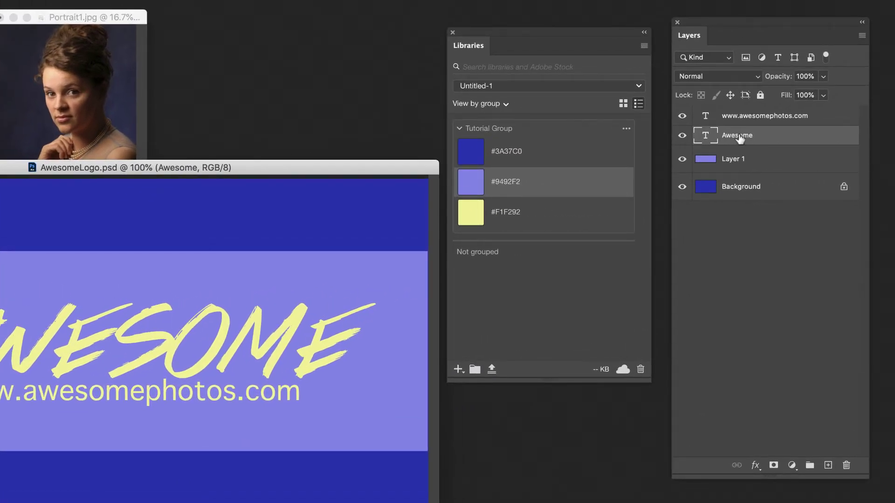
drag(740, 138, 536, 161)
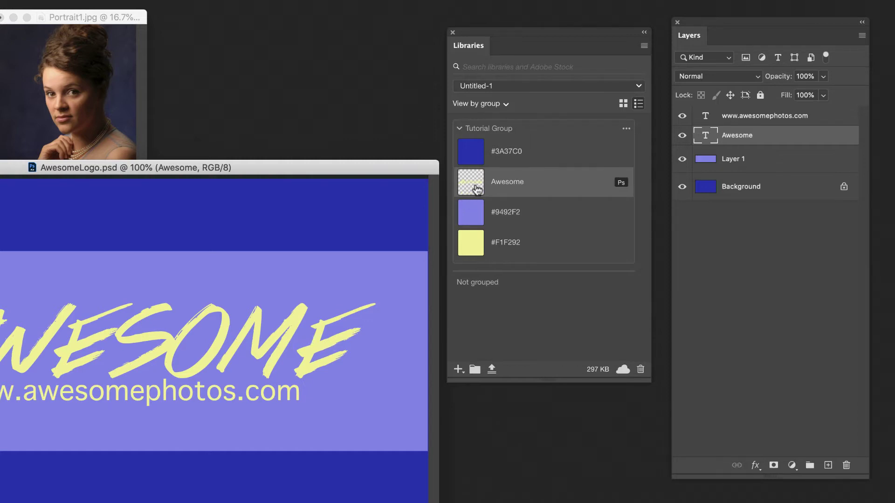
mouse_move(470, 189)
Add the Colors Of Autumn character style to Tutorial Group.
drag(286, 172, 282, 179)
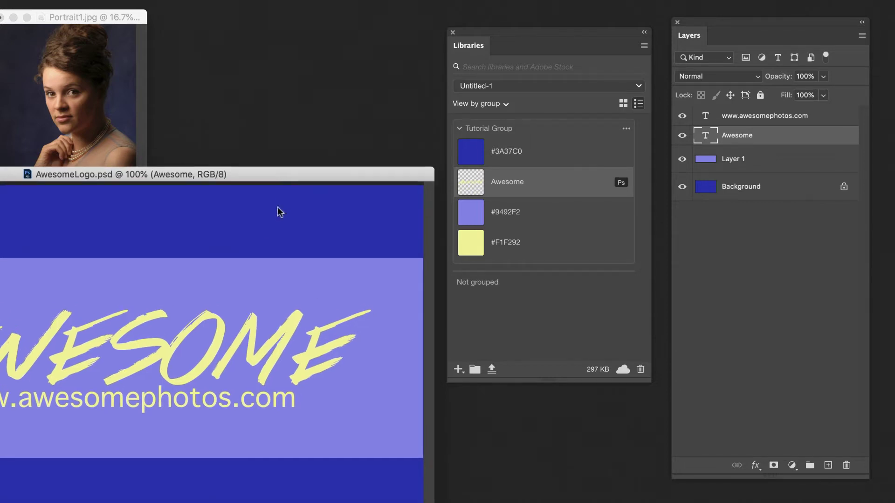
click(458, 369)
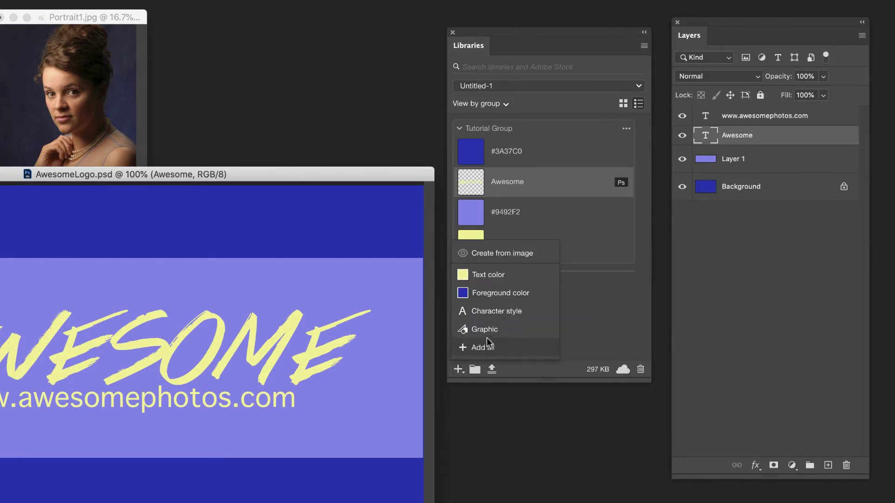
click(491, 312)
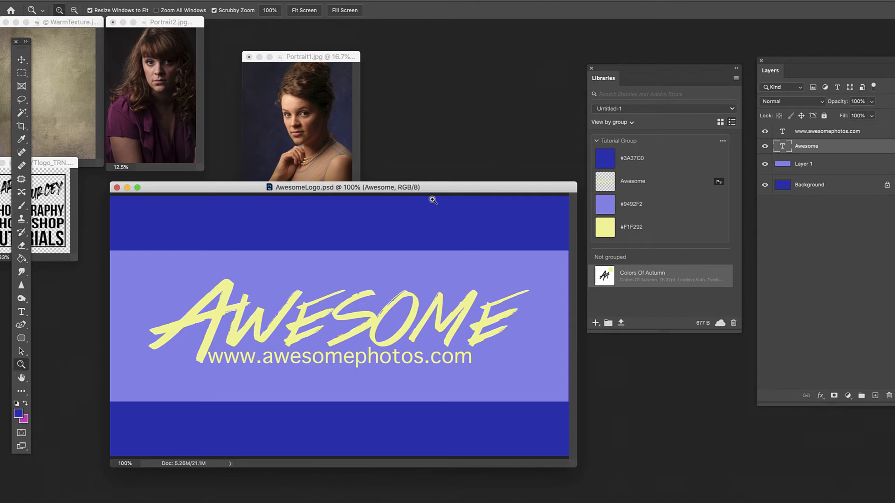
drag(625, 282, 634, 236)
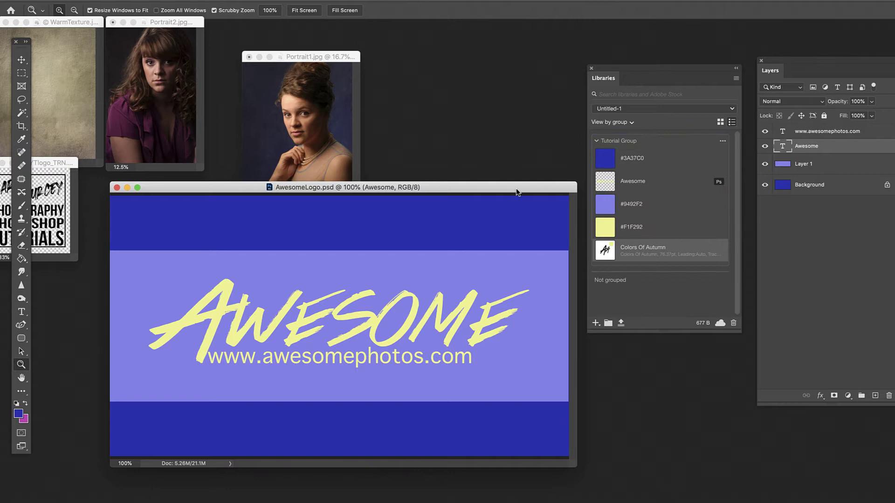
drag(516, 192, 515, 186)
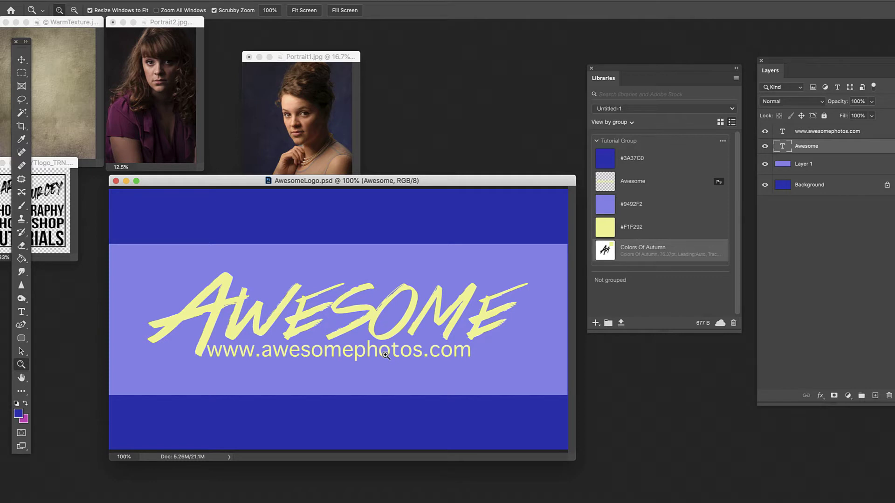
Add the URL text's Apple Symbols style to Tutorial Group, put Awesome first, bring YTlogo forward.
click(812, 133)
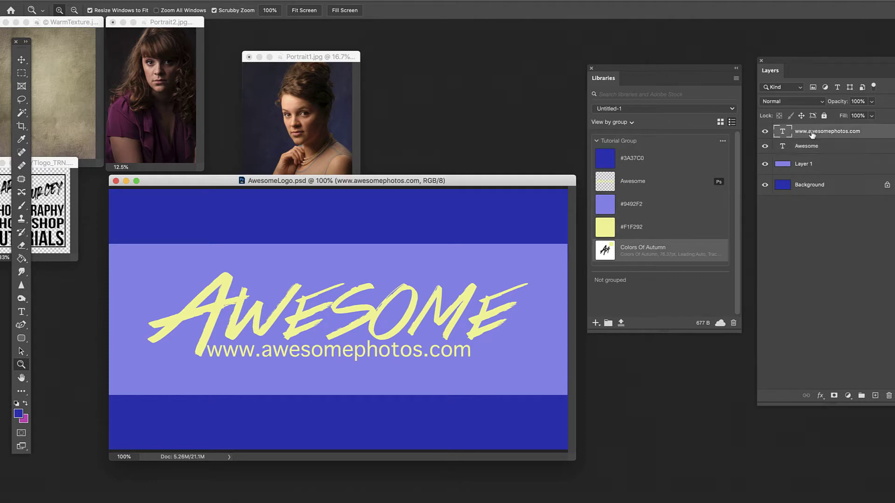
click(595, 323)
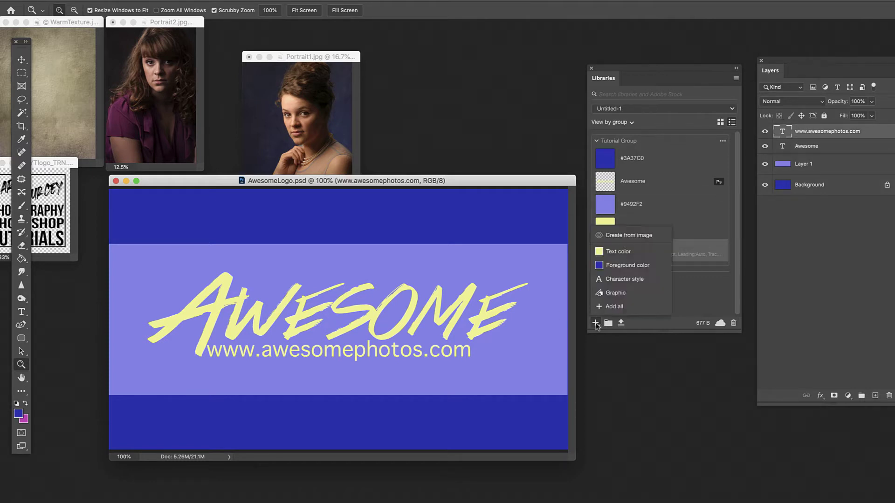
click(621, 280)
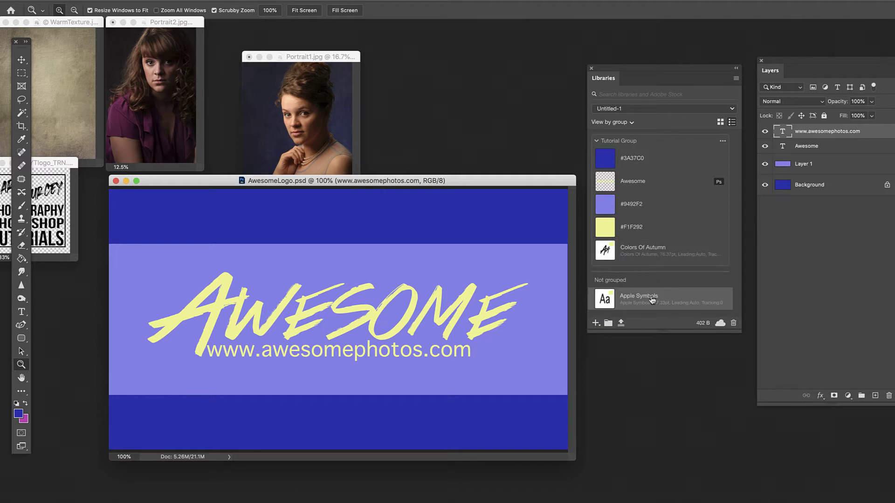
drag(669, 307, 648, 233)
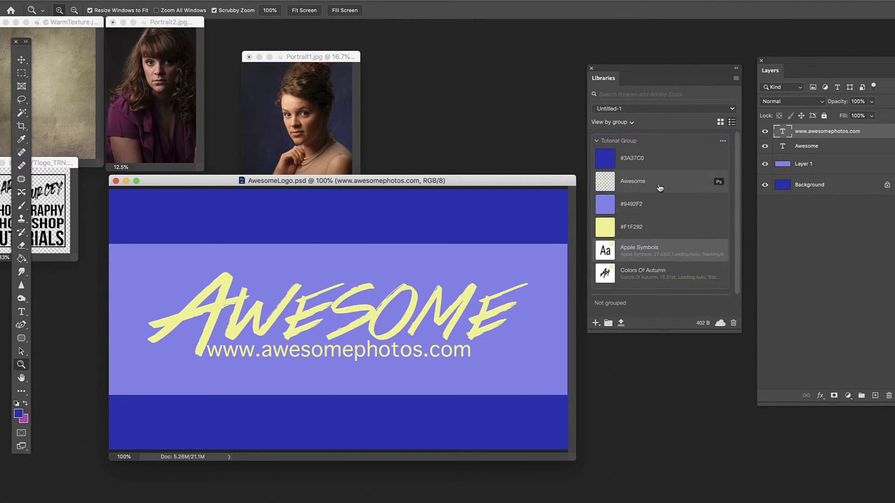
drag(659, 184, 639, 147)
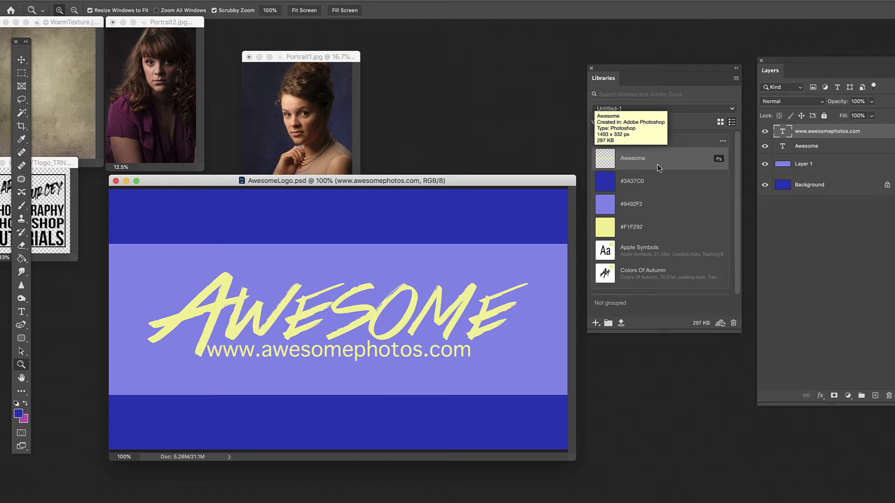
drag(532, 185, 530, 191)
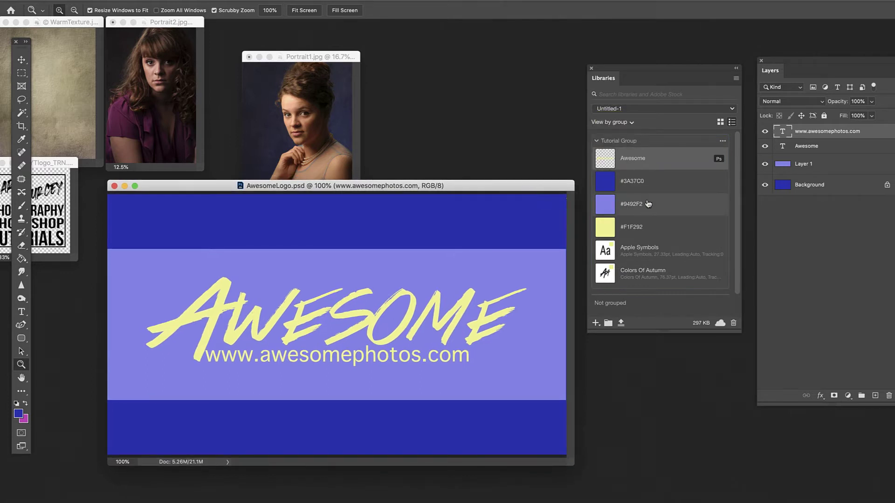
drag(48, 163, 510, 63)
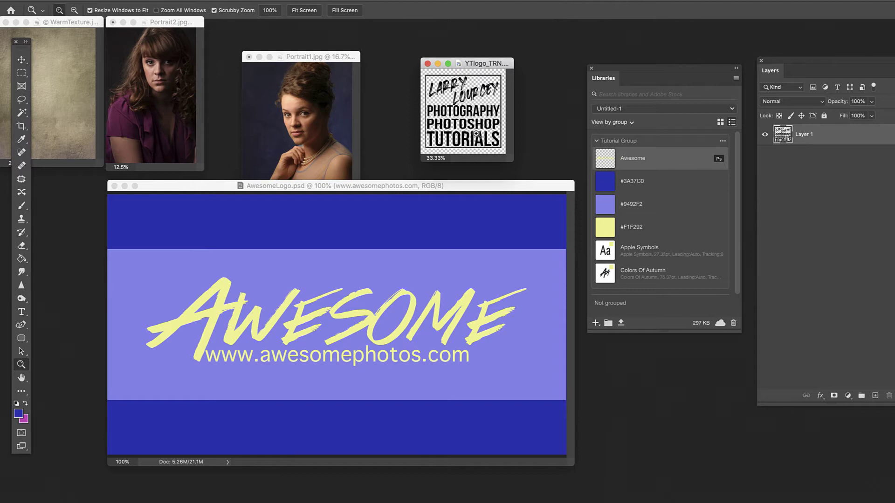
Drag the YTlogo image into the library and rename the new asset 'PPT Logo'.
click(22, 59)
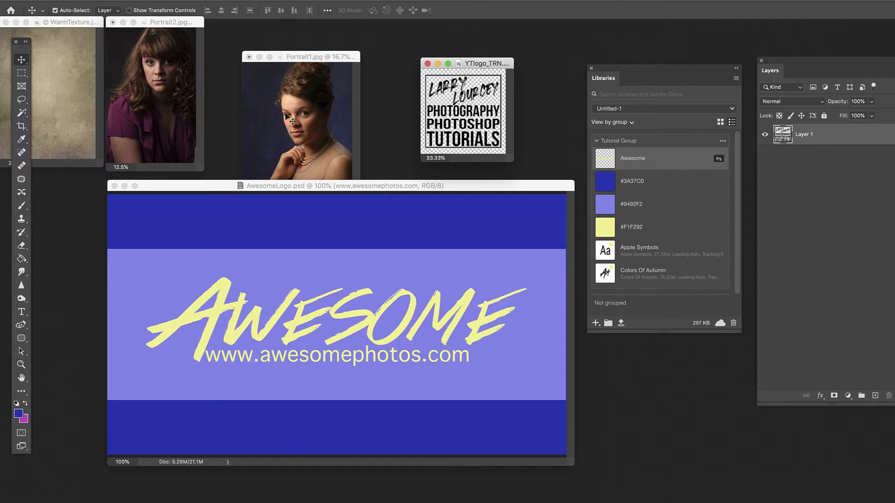
drag(485, 115, 688, 213)
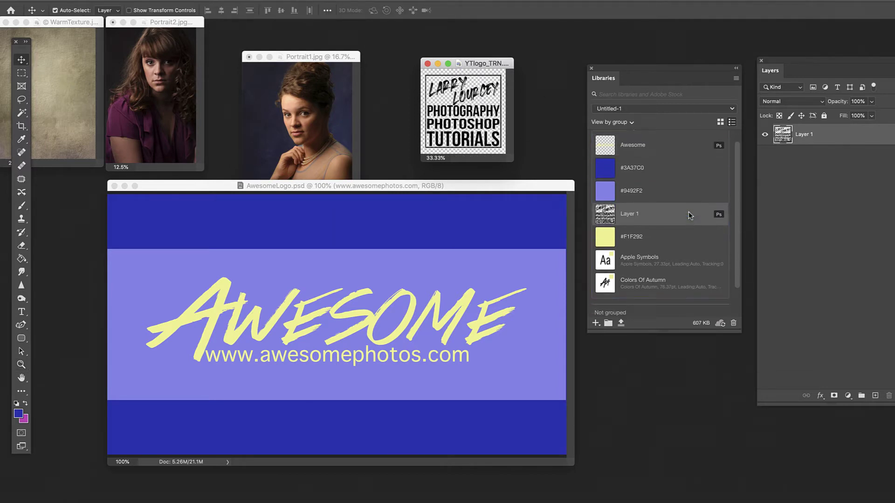
double_click(632, 212)
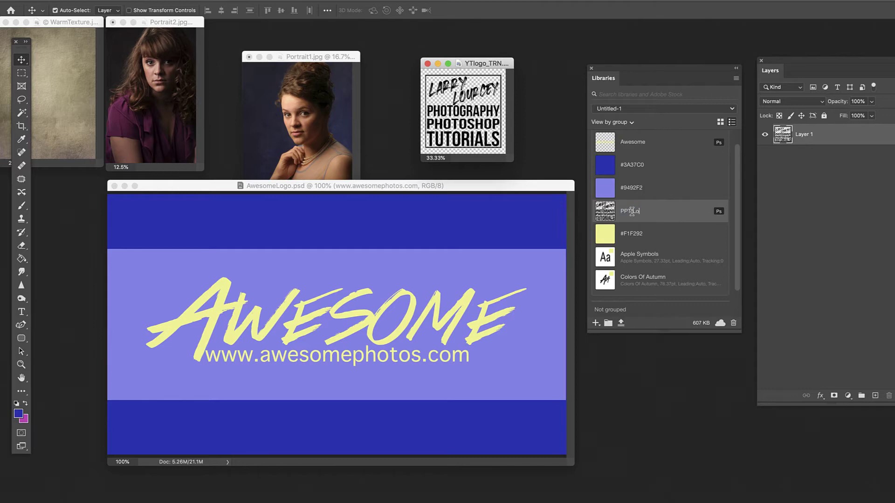
text(PPT Logo)
key(Return)
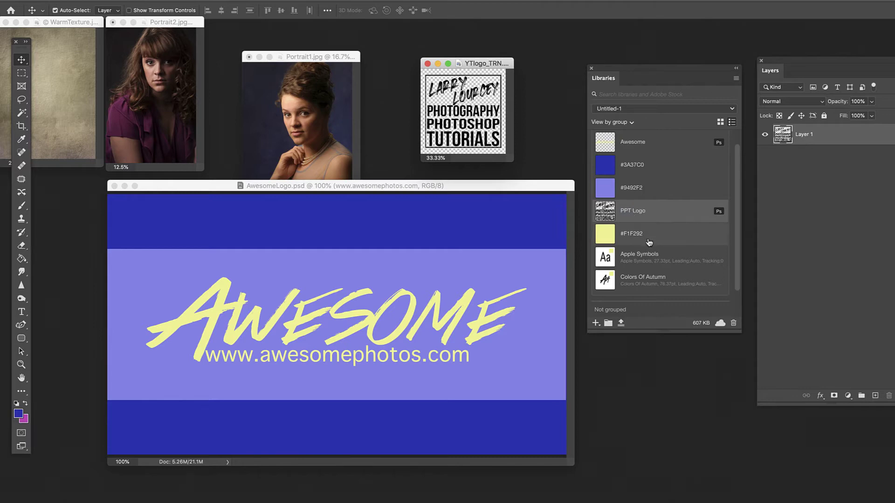
click(480, 186)
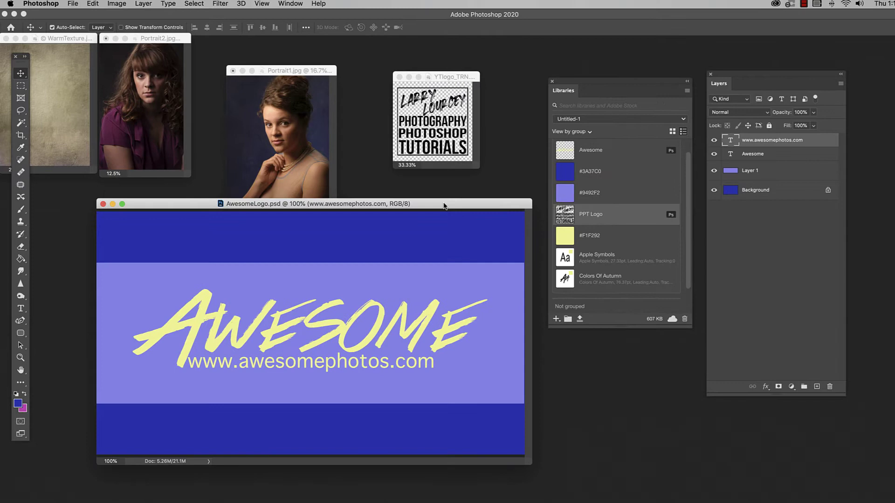
Add the WarmTexture image to the library as a Background graphic.
drag(57, 38, 371, 136)
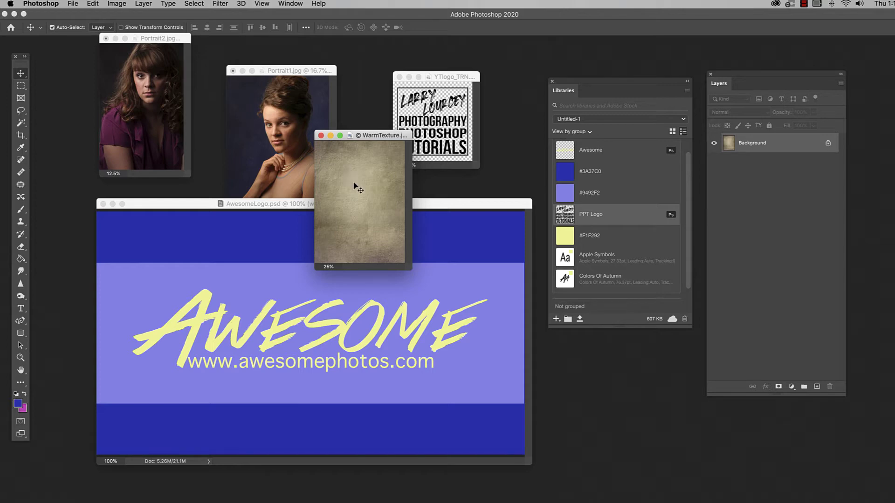
drag(346, 187, 643, 195)
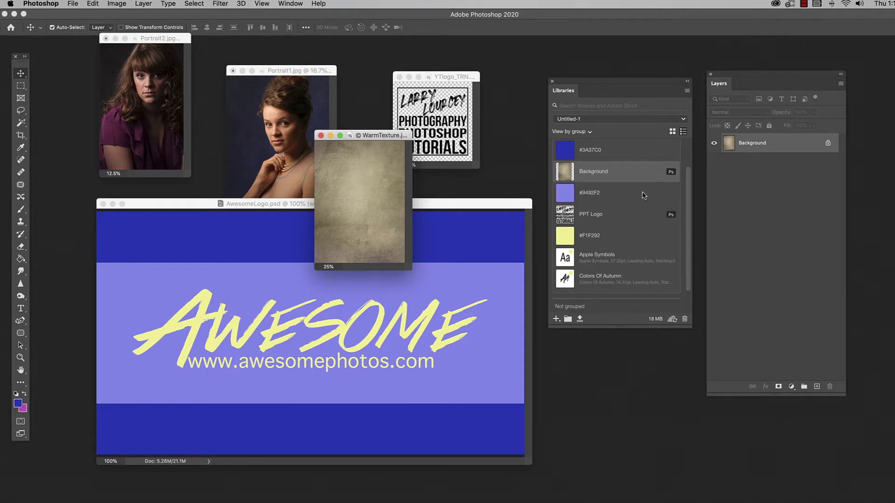
drag(389, 136, 63, 30)
Close the AwesomeLogo.psd document.
drag(317, 203, 316, 212)
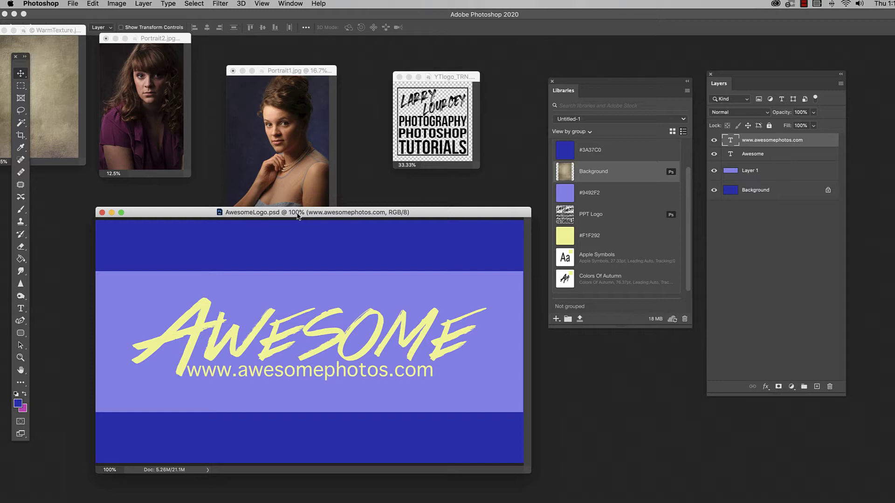
click(102, 213)
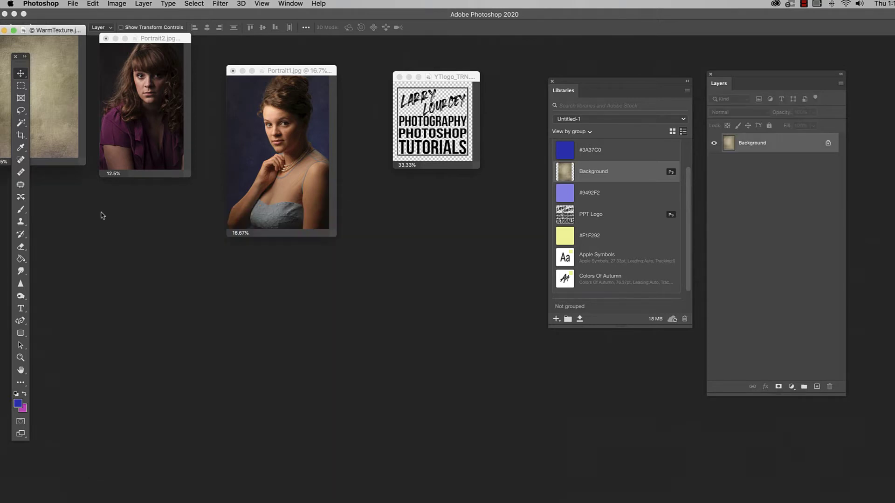
click(73, 5)
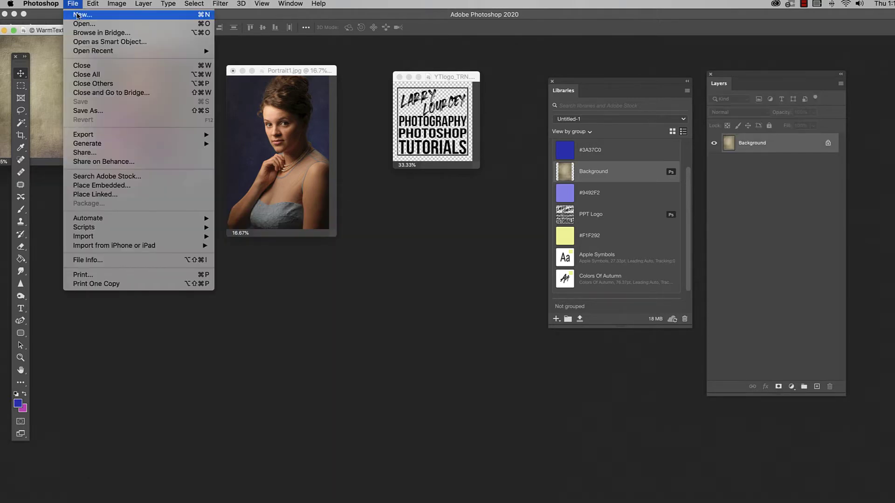
Create a new 6 × 6 inch document and view it at 66.7%.
click(116, 16)
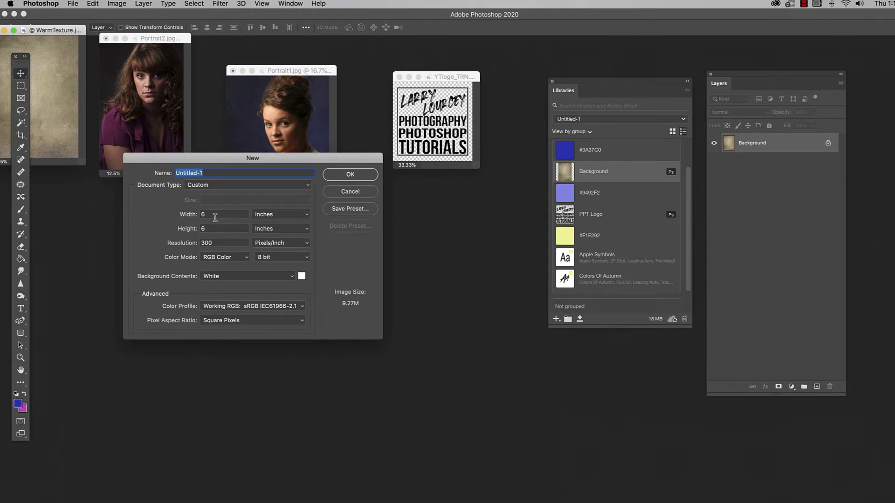
click(341, 174)
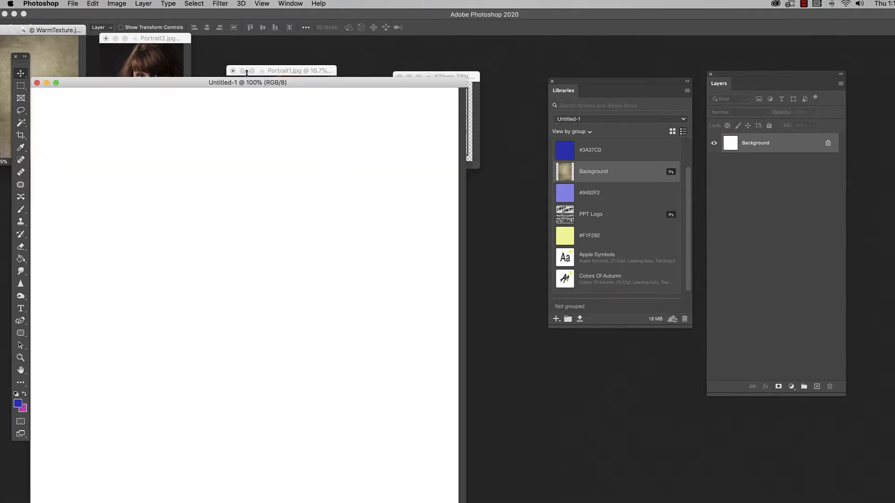
drag(245, 88, 376, 200)
key(z)
alt+click(329, 210)
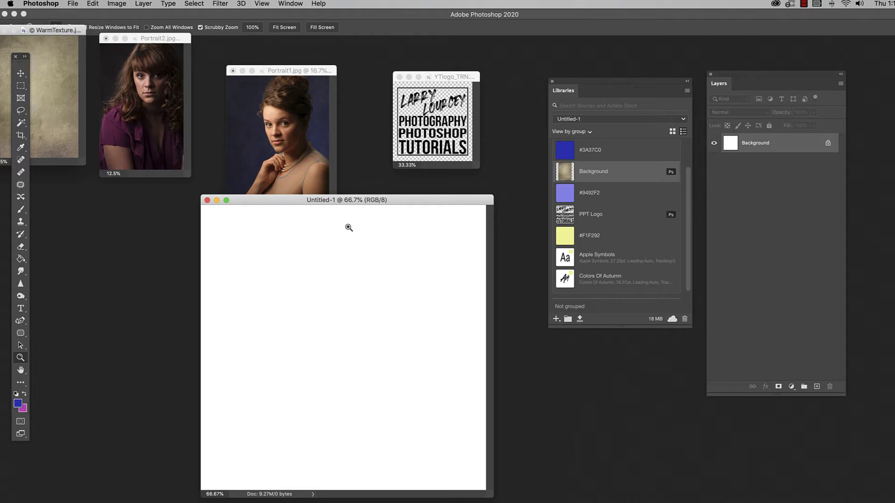
drag(413, 205, 414, 203)
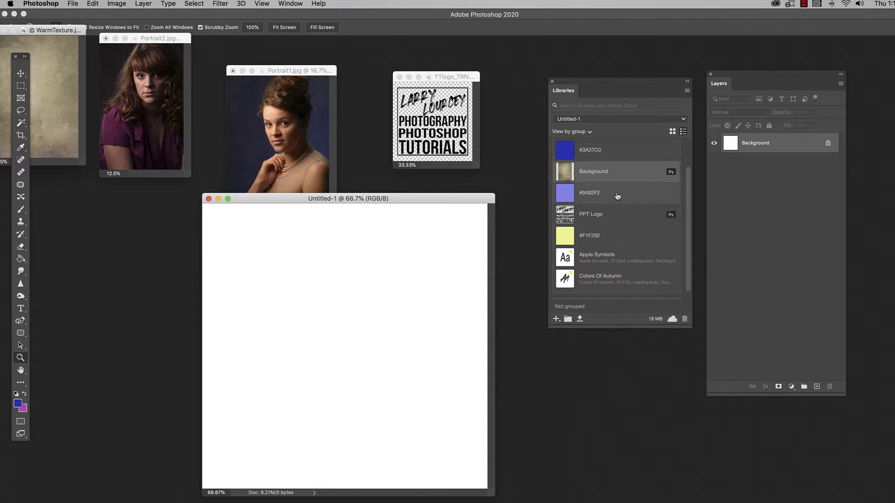
Fill the whole canvas with the library colour #9492F2 using the Paint Bucket.
mouse_move(618, 196)
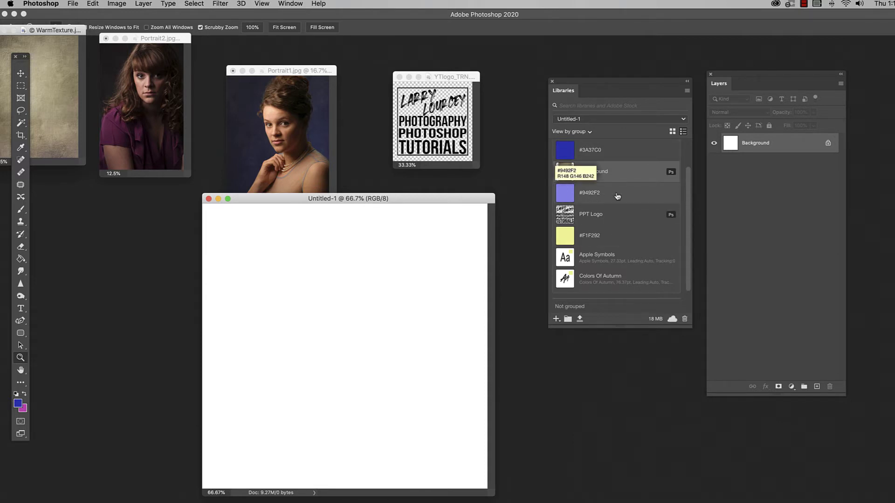
double_click(567, 196)
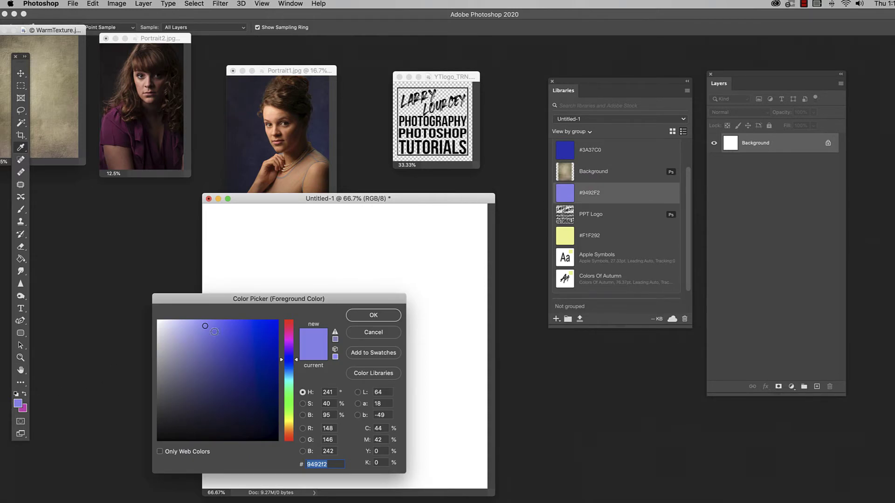
click(372, 316)
key(z)
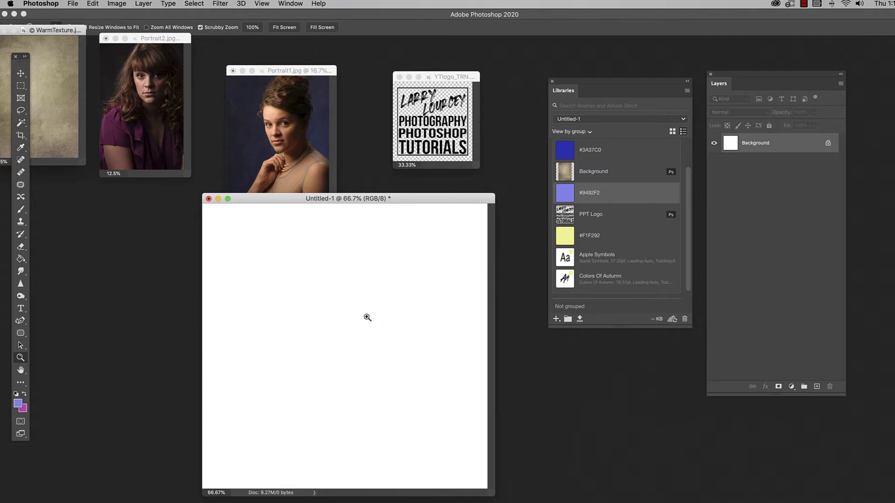
key(g)
click(19, 260)
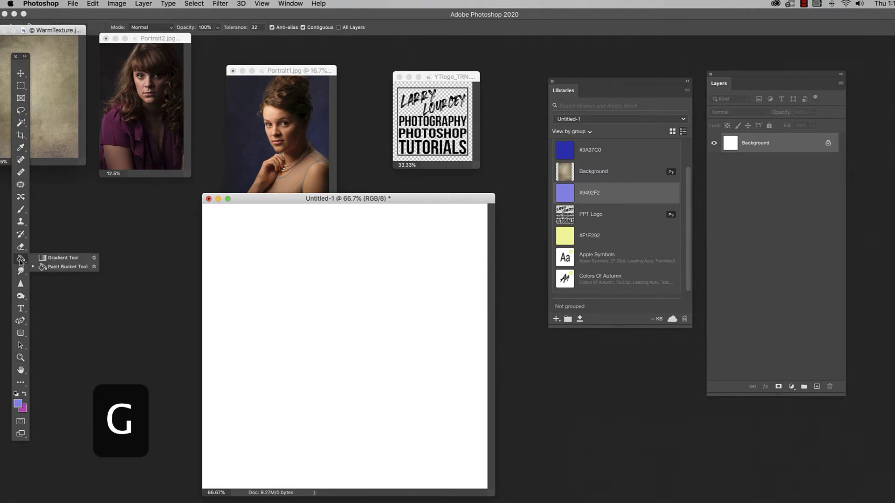
click(368, 359)
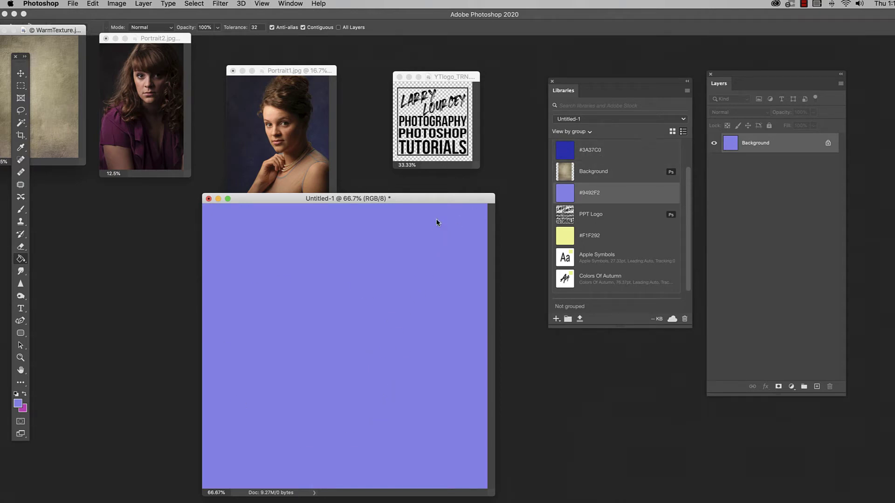
Select a wide band in the lower canvas and fill it with library colour #3A37C0.
drag(442, 199, 445, 212)
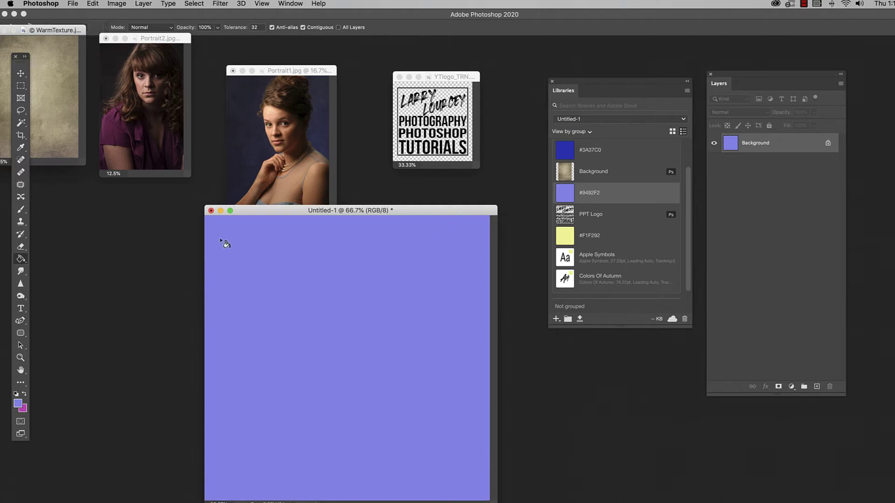
drag(270, 217, 228, 204)
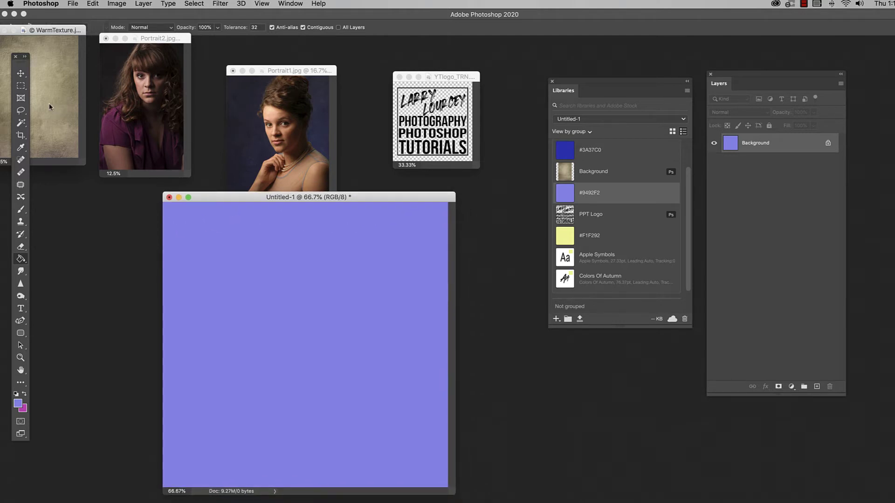
click(20, 87)
drag(190, 336, 417, 432)
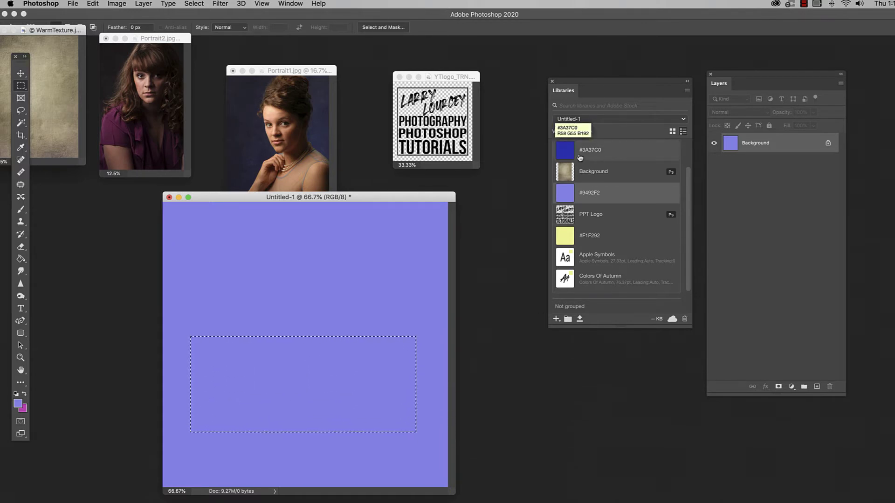
click(565, 153)
double_click(565, 152)
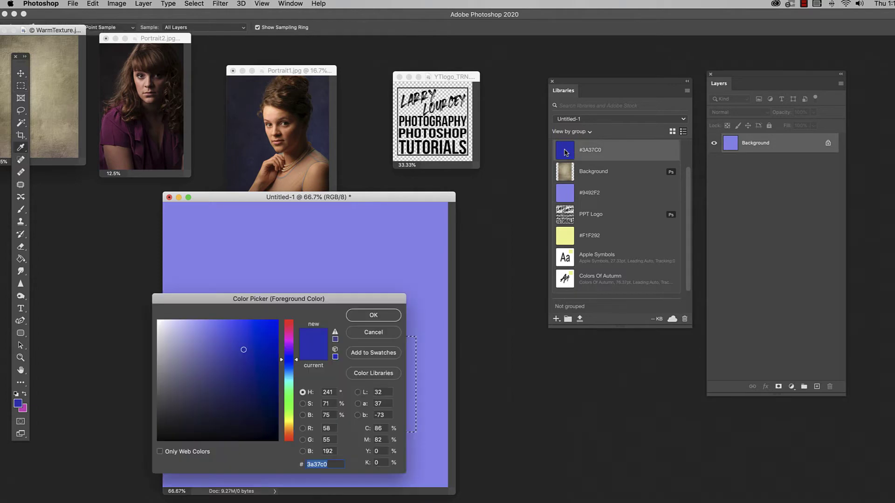
click(374, 315)
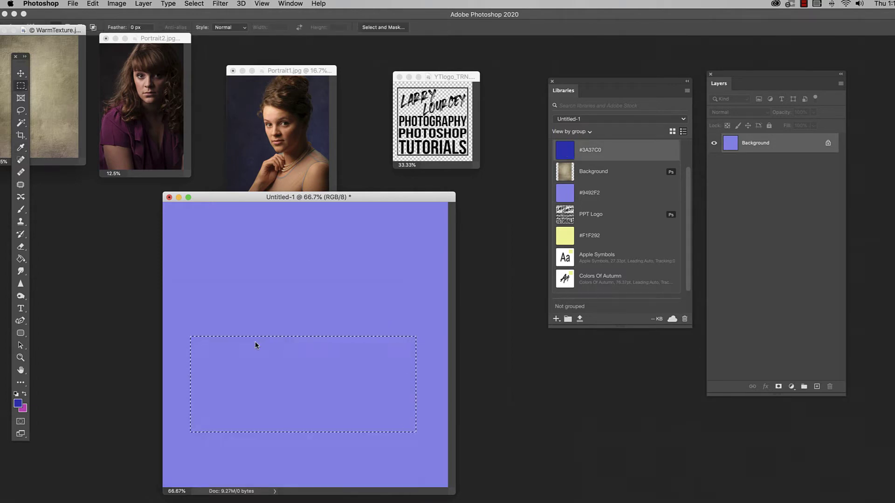
click(21, 259)
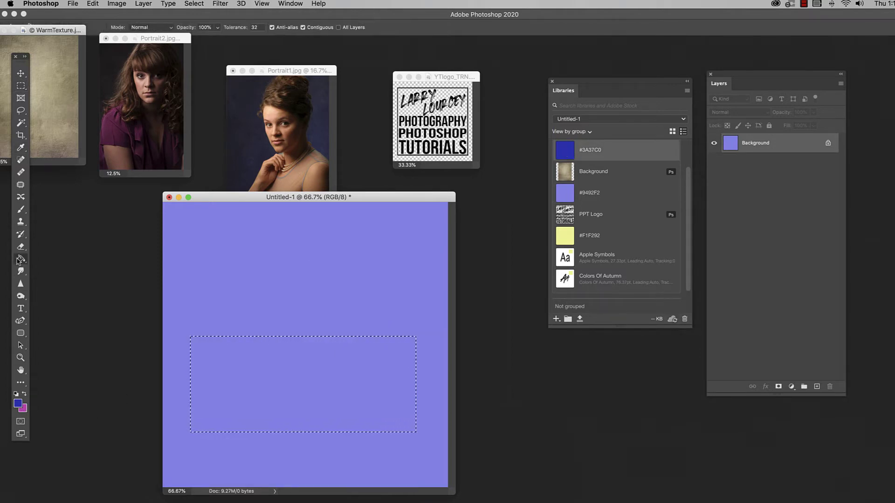
click(357, 388)
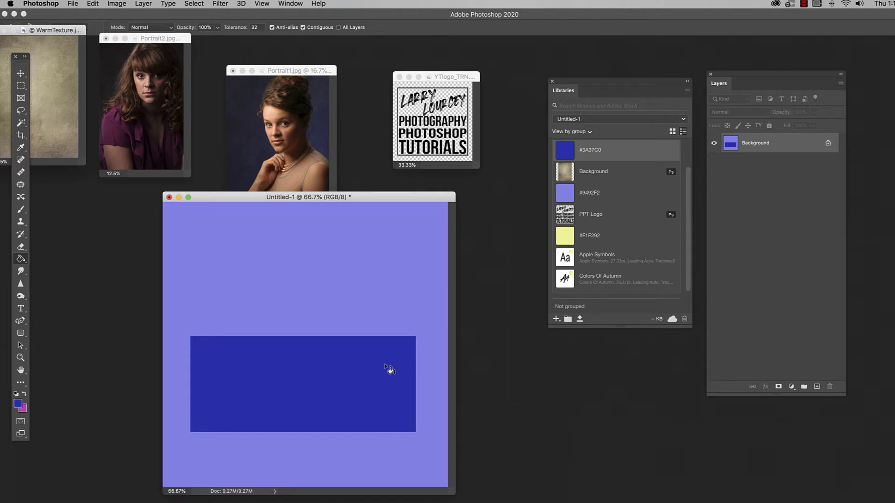
Type the heading 'Our Photography is Awesome' and centre it above the dark blue rectangle.
drag(379, 197, 379, 204)
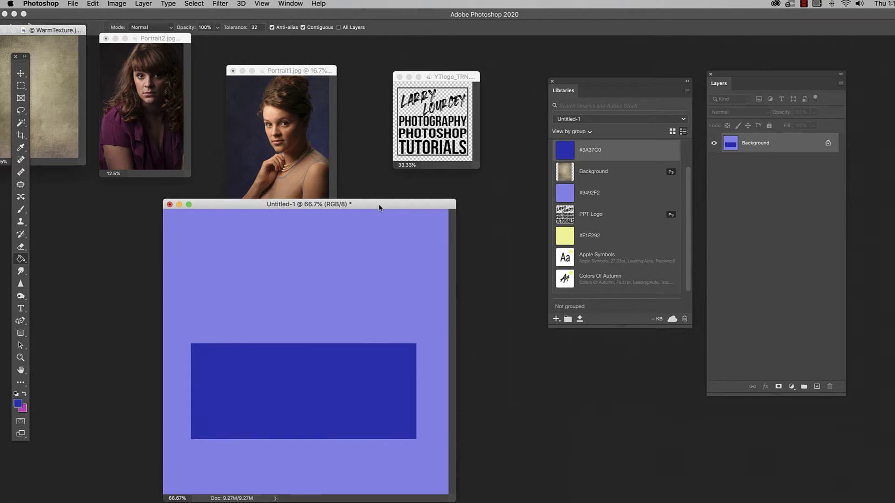
click(19, 310)
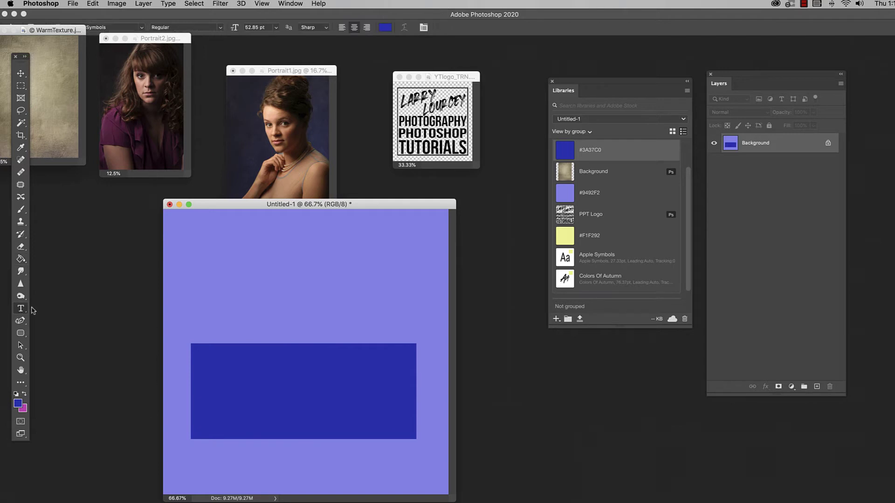
click(300, 276)
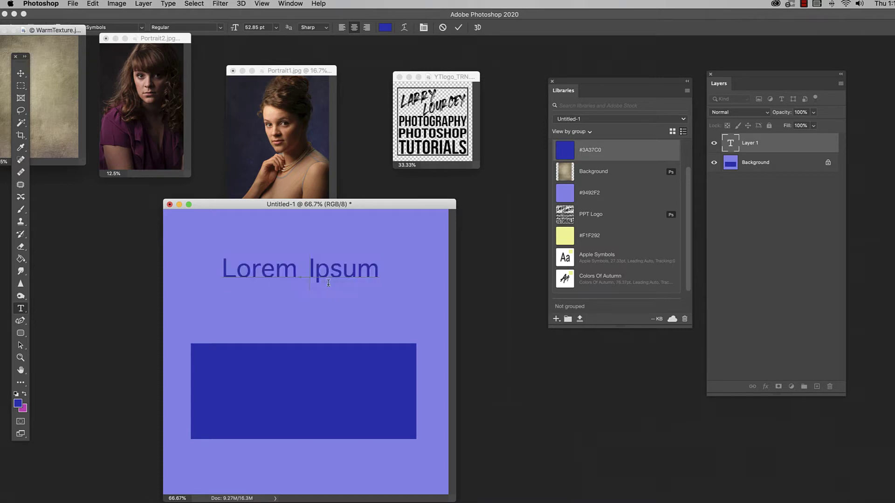
text(Our Photogra)
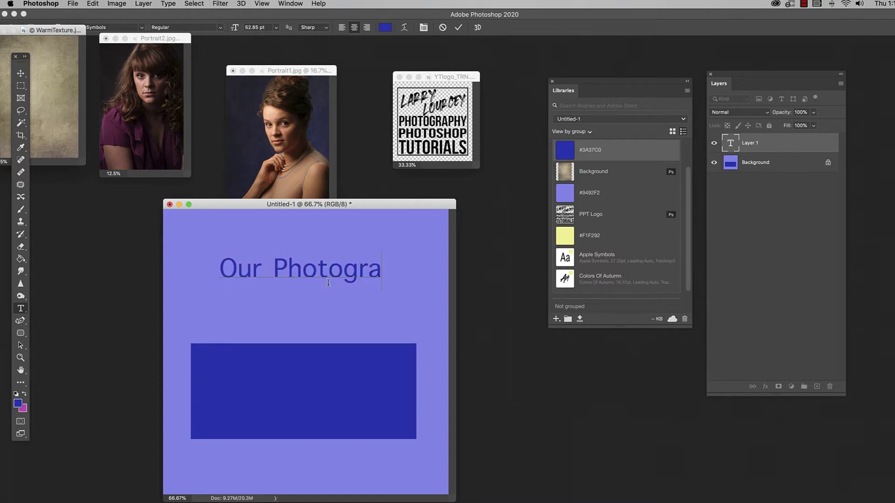
text(phy )
text(is )
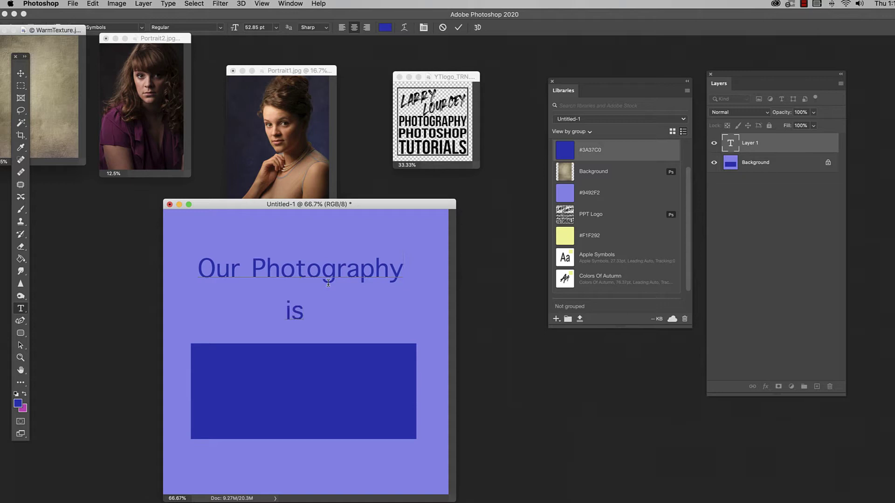
text(Awesome)
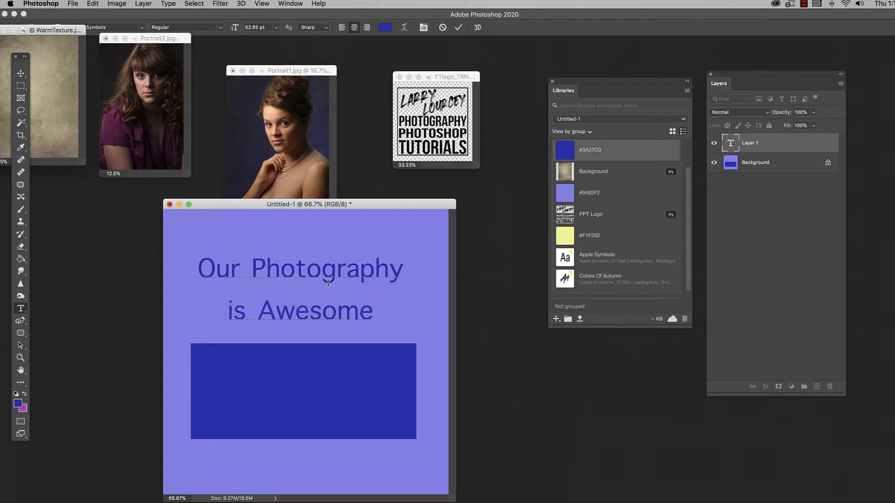
click(21, 73)
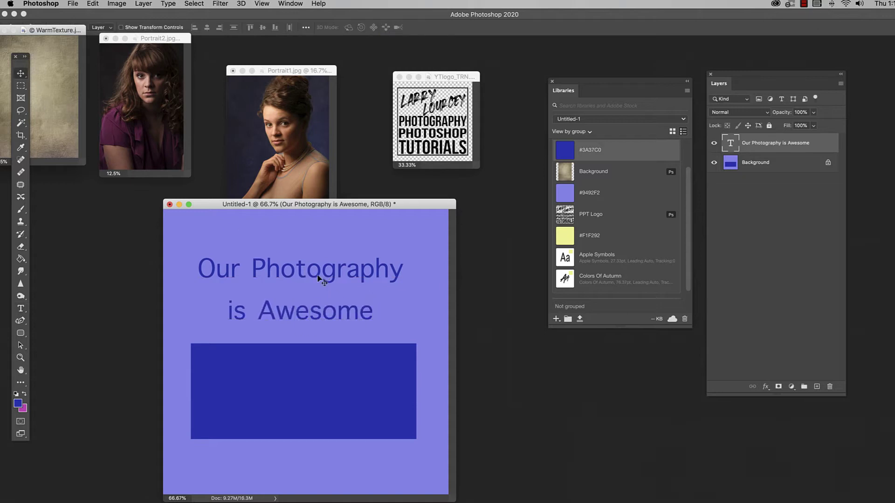
drag(319, 279, 341, 308)
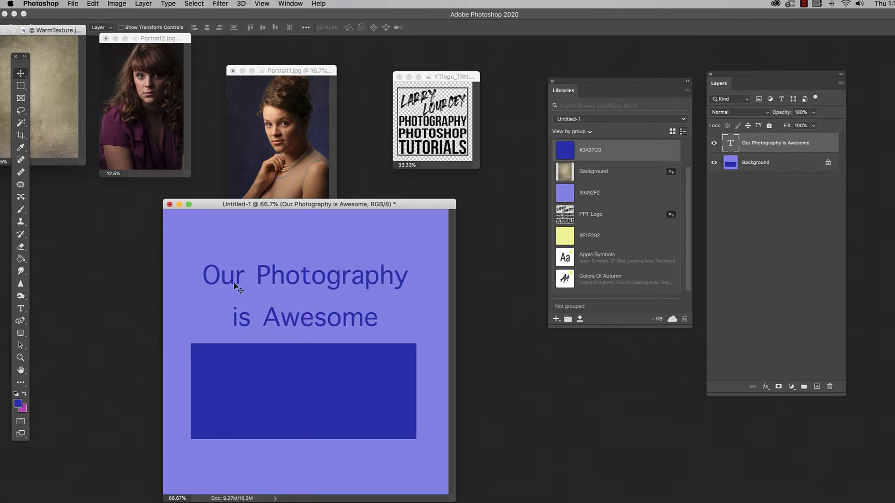
drag(312, 205, 317, 199)
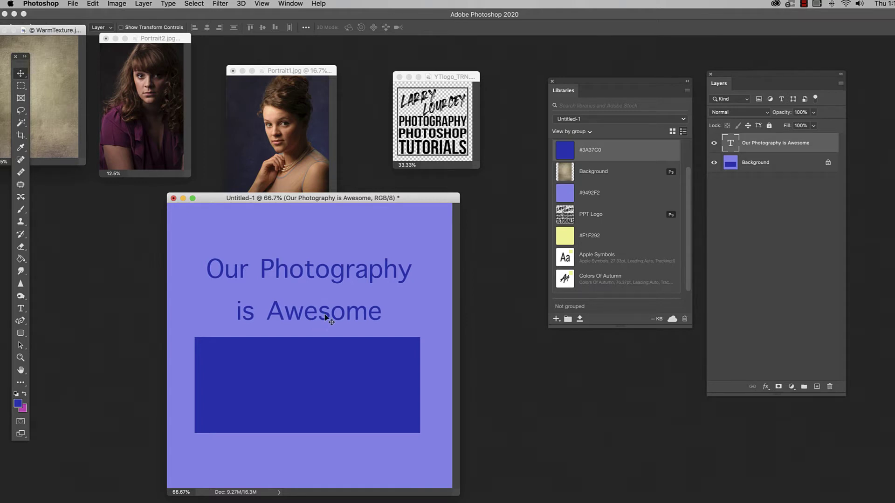
drag(325, 317, 325, 312)
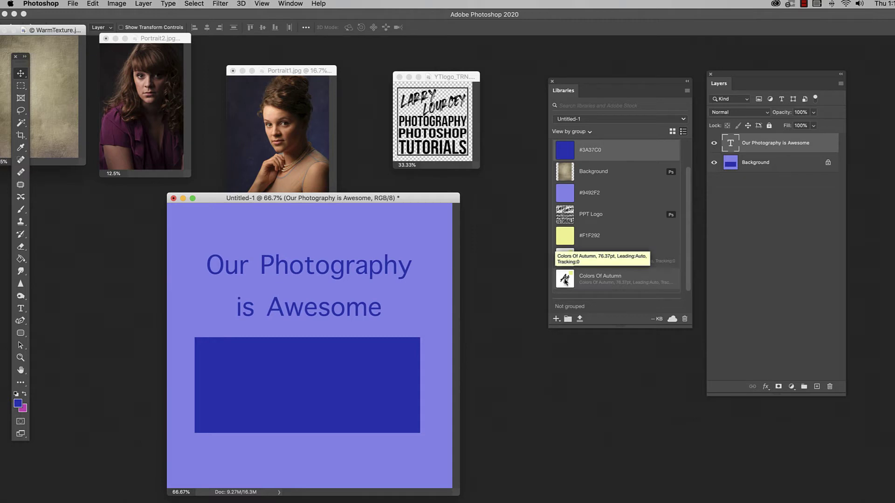
Apply the yellow Colors Of Autumn library style to the heading text.
click(565, 280)
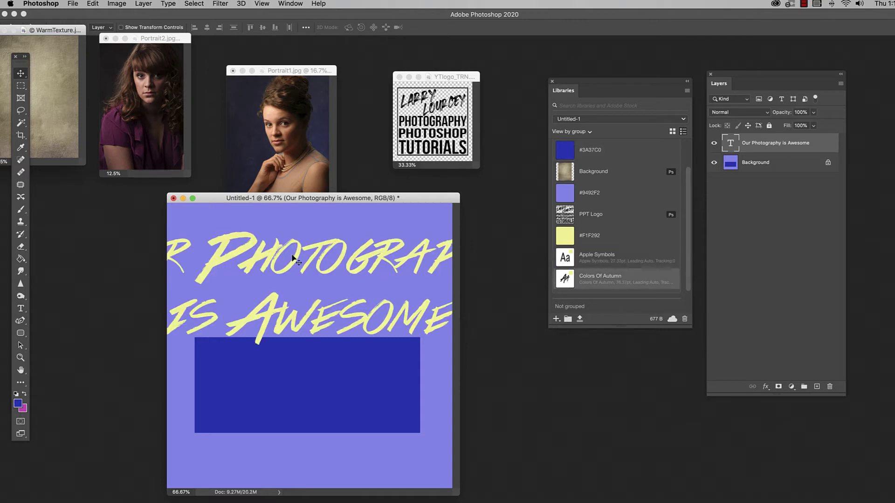
drag(458, 495, 527, 502)
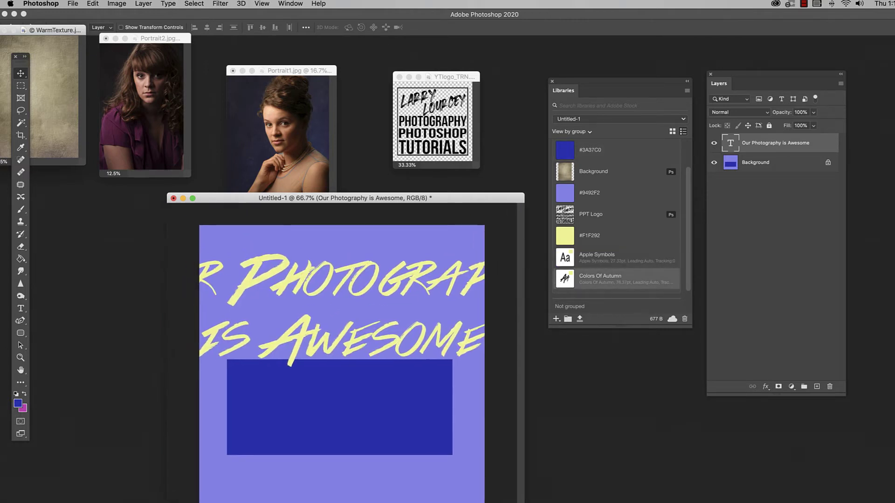
drag(399, 205, 394, 201)
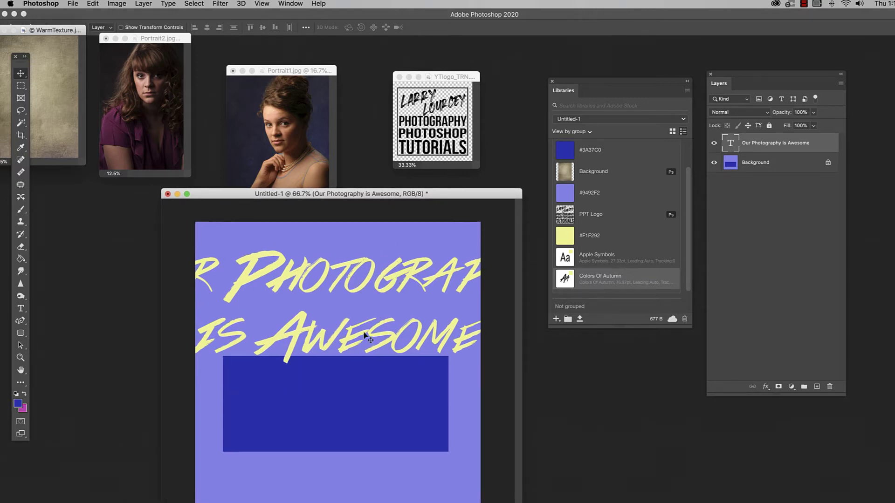
Shrink the heading with Free Transform and centre it above the rectangle.
key(ctrl+t)
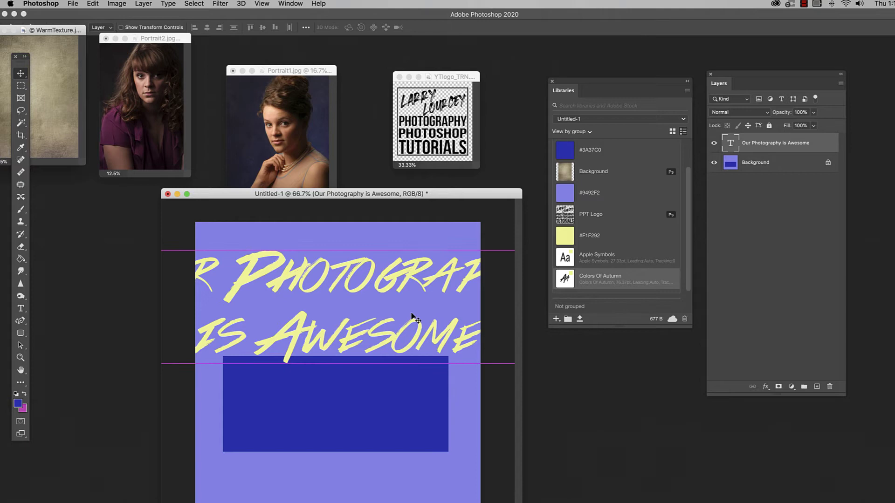
drag(399, 283, 270, 322)
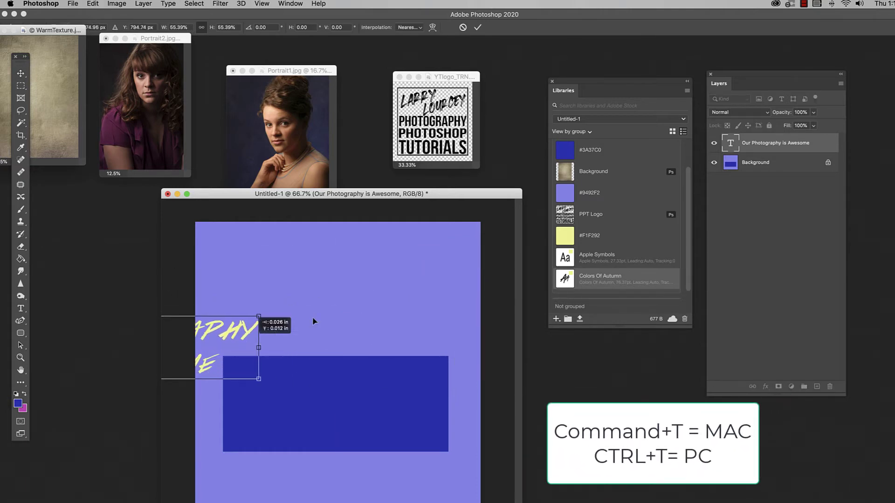
drag(234, 257, 433, 310)
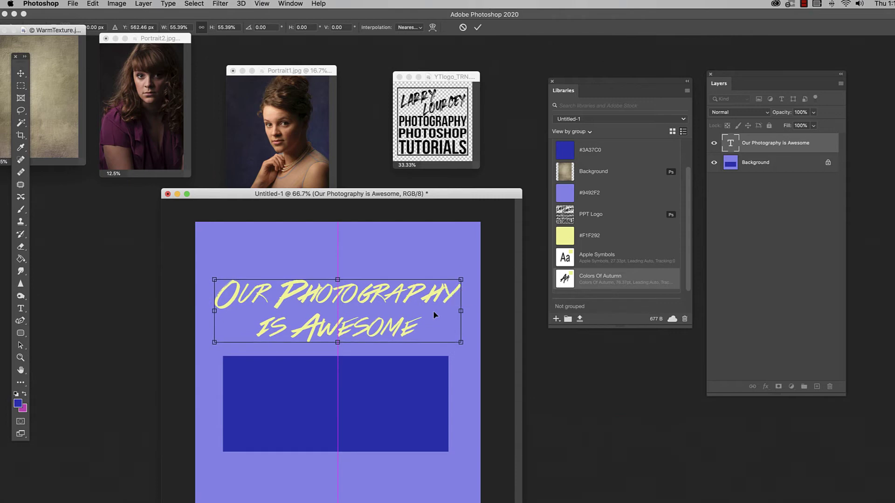
key(Return)
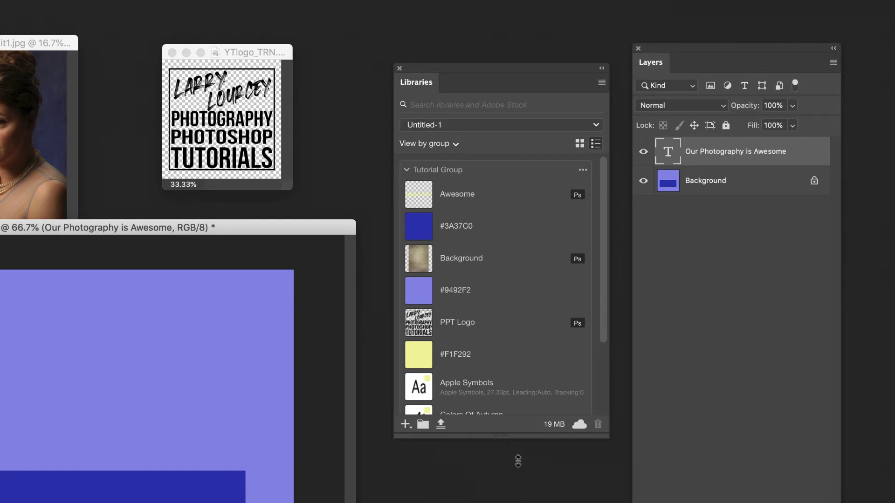
Use Get link on the Untitled-1 library and copy the public share URL.
click(602, 83)
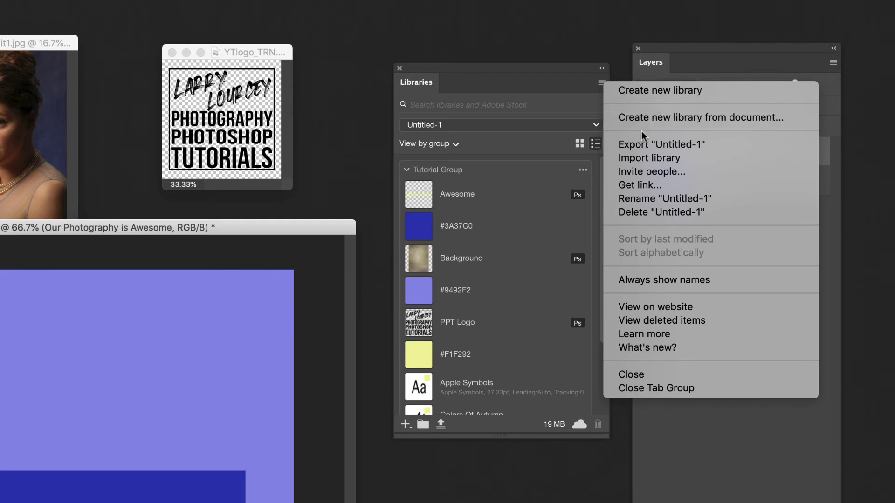
click(645, 186)
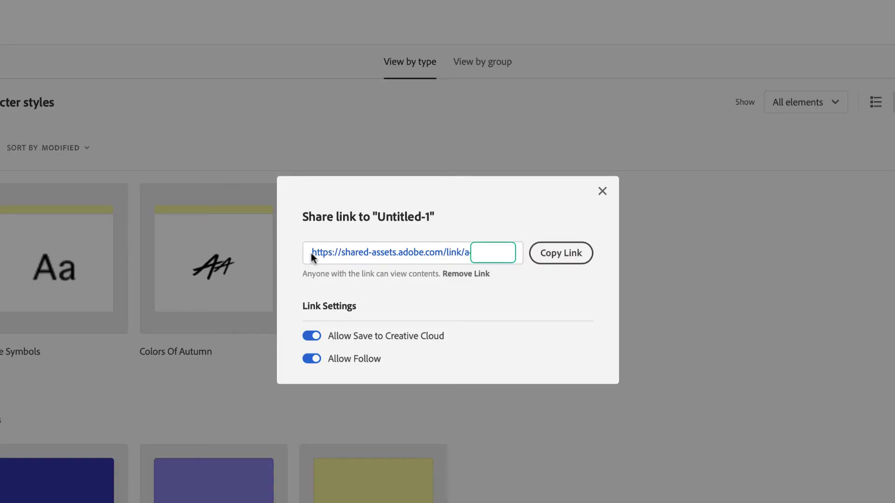
click(563, 254)
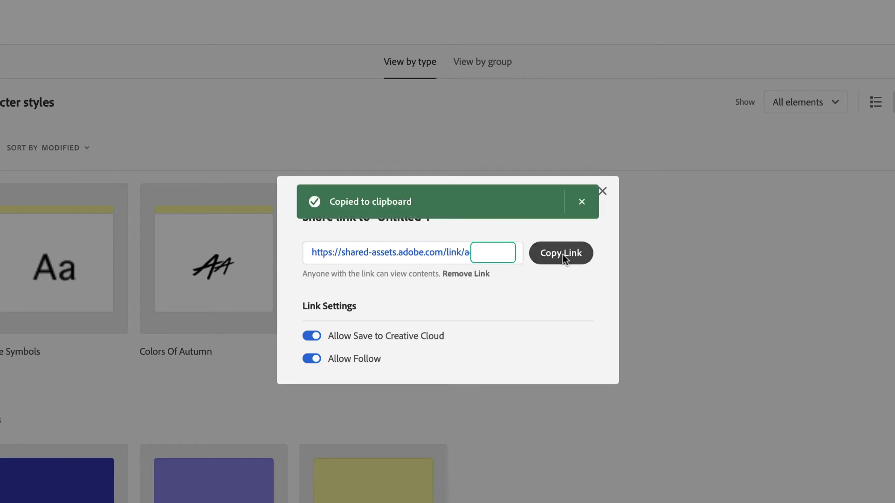
click(576, 205)
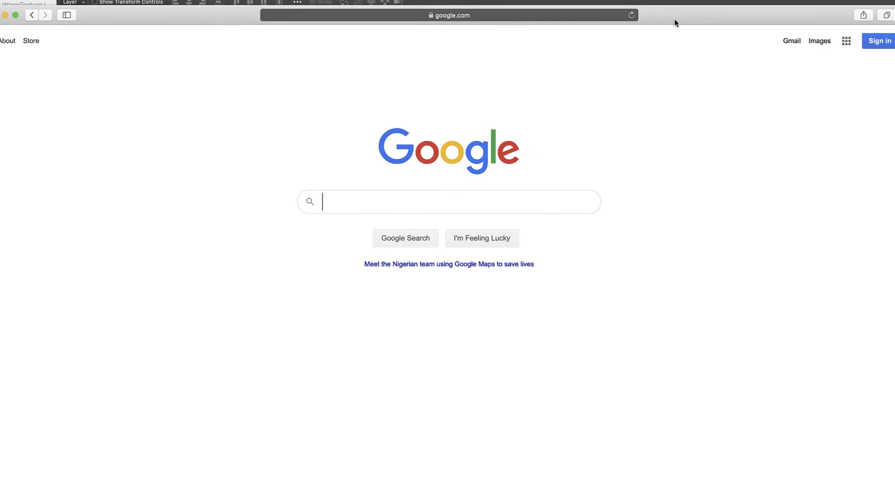
Load the pasted share link in Safari and switch the library page to View by group.
click(519, 14)
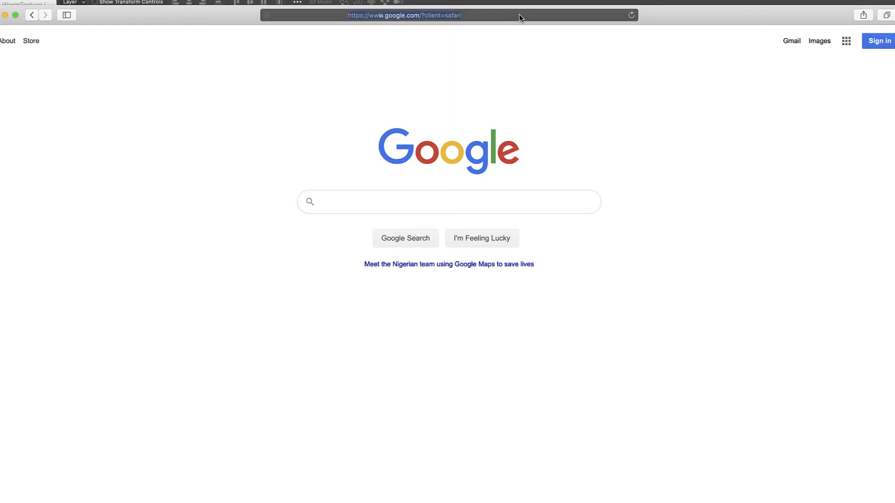
key(super+v)
key(Return)
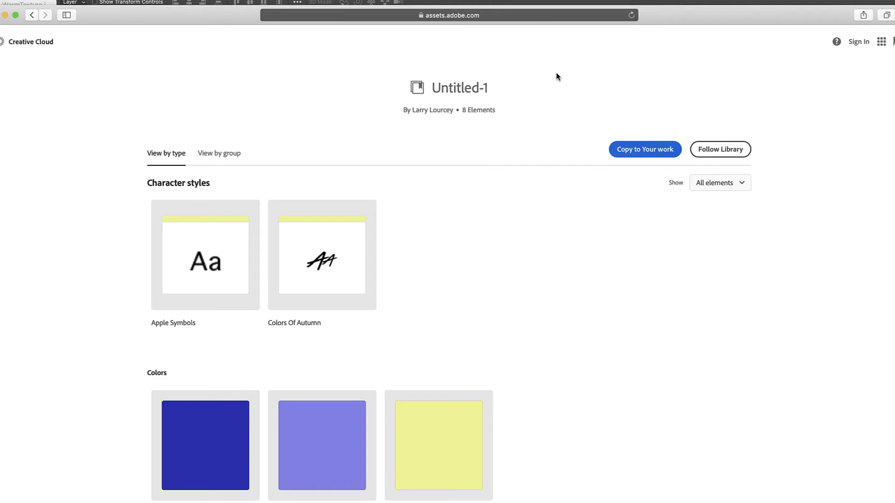
click(223, 156)
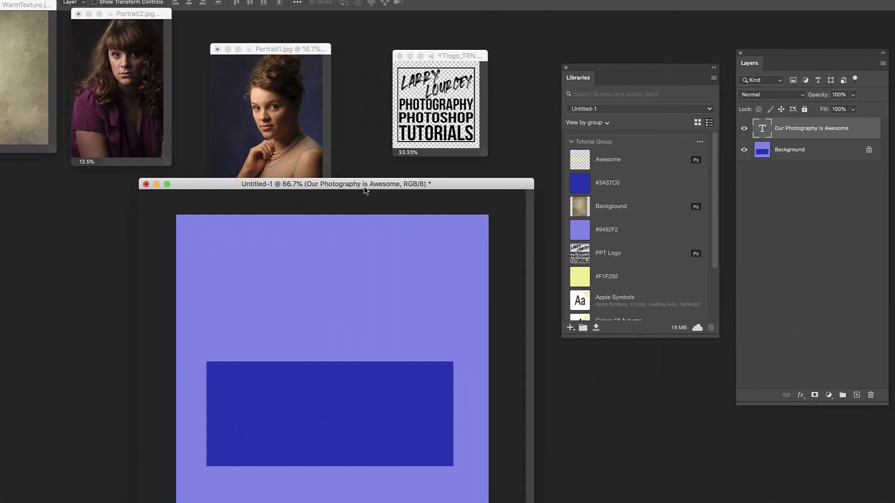
Open the library's Background texture as a document and drag its layer into Portrait1.jpg.
drag(365, 189, 230, 207)
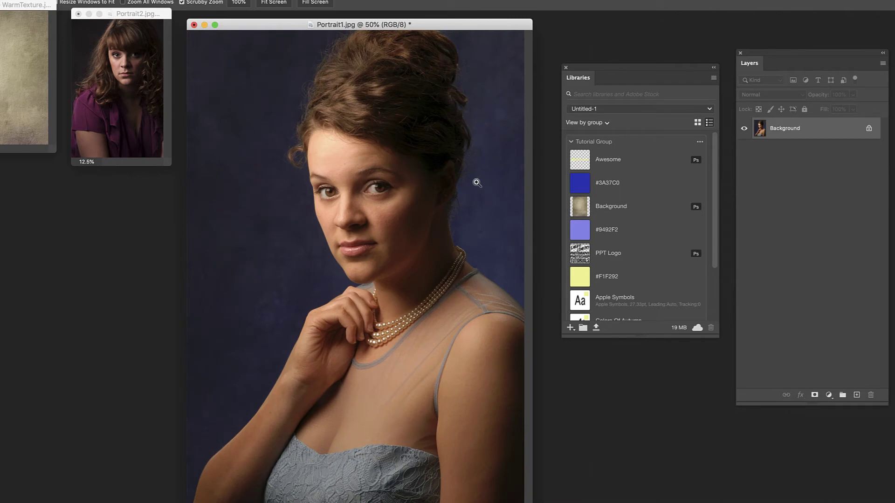
drag(457, 27, 415, 28)
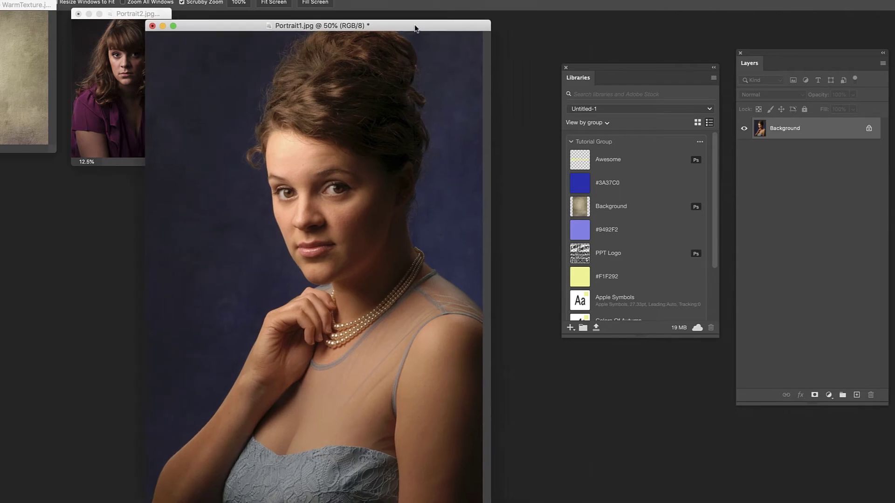
mouse_move(612, 209)
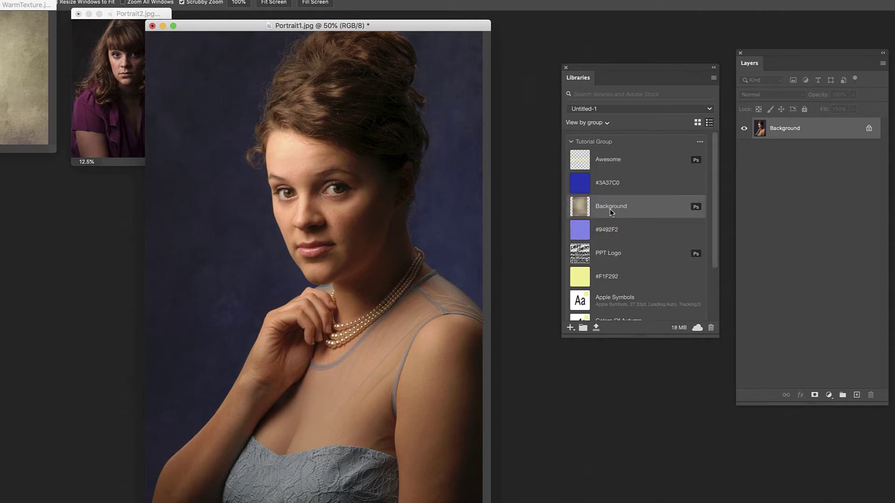
double_click(580, 210)
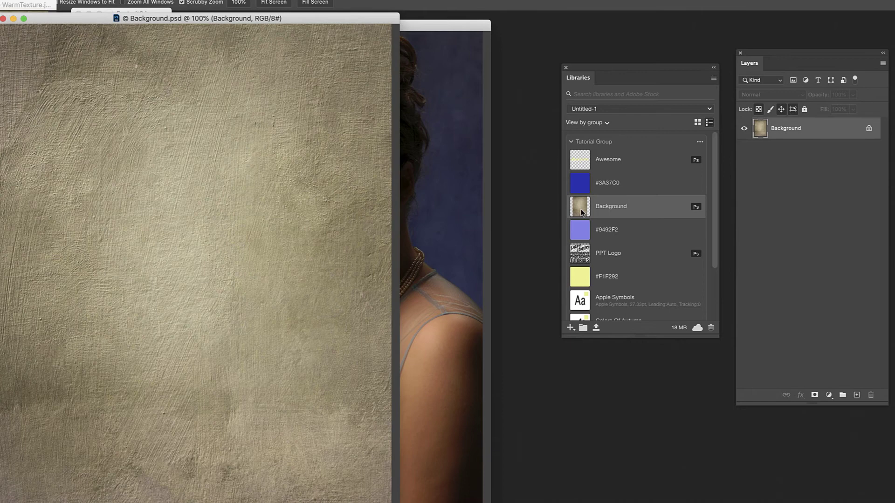
drag(246, 12, 233, 27)
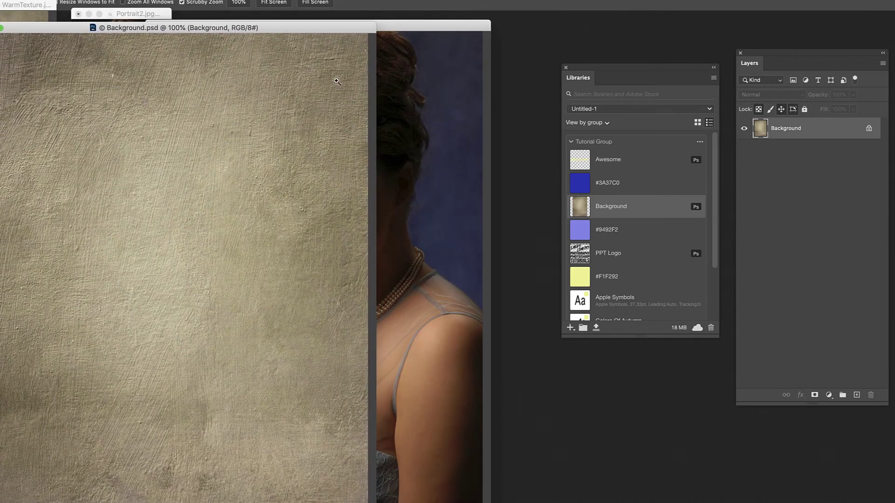
drag(788, 130, 424, 180)
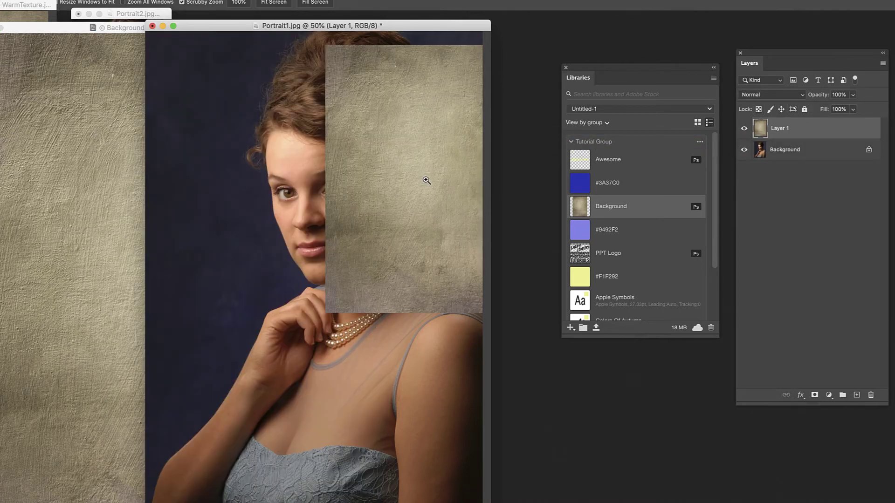
Free-transform the texture layer so it covers the whole Portrait1 photo.
key(super+t)
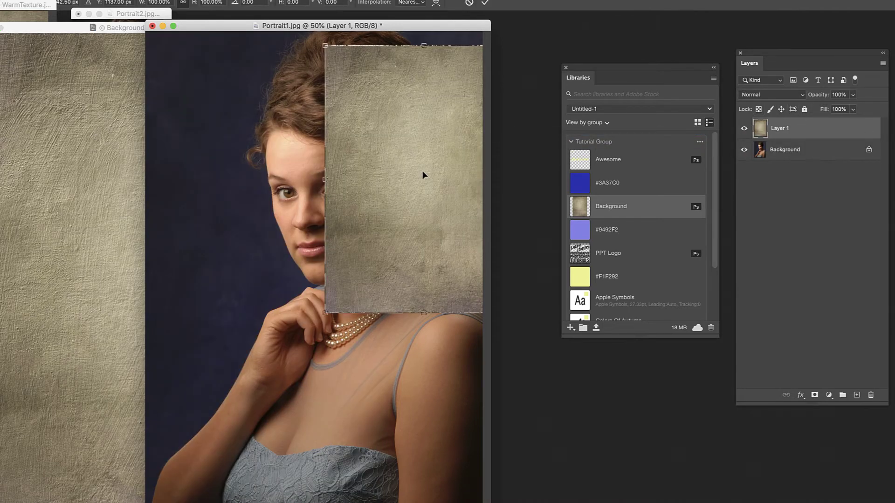
drag(421, 173, 243, 161)
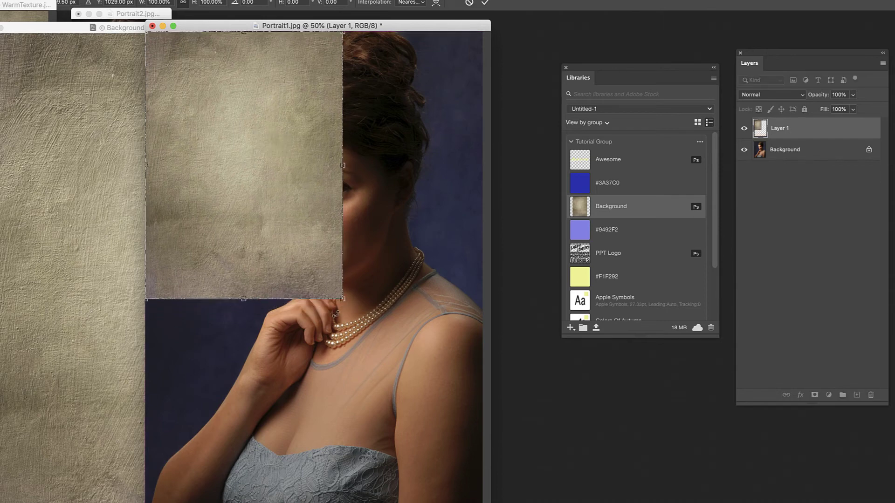
drag(343, 299, 502, 502)
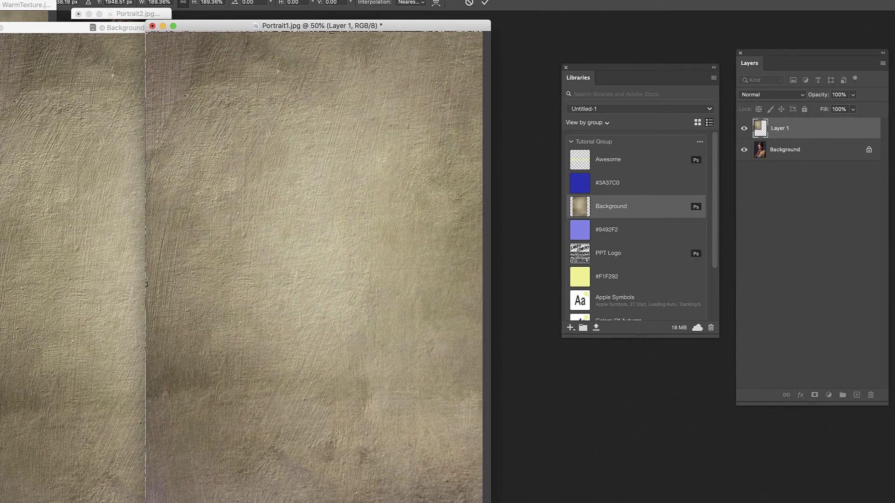
drag(399, 483, 367, 482)
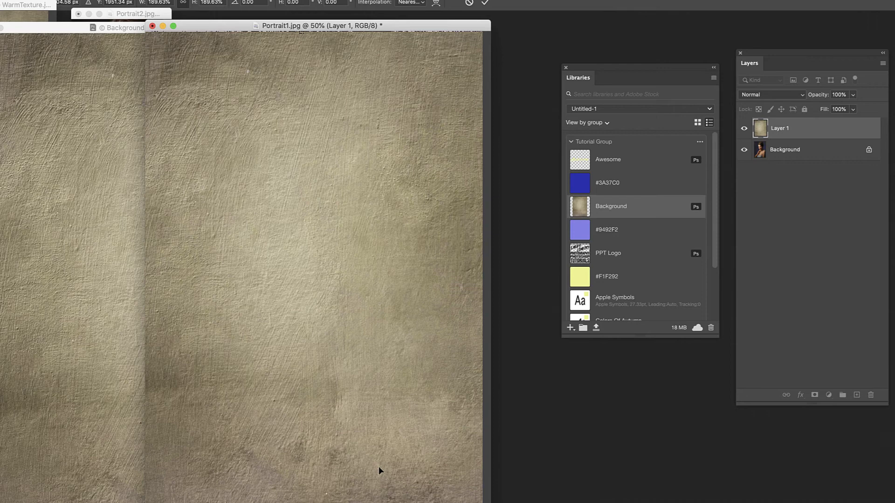
key(Return)
key(z)
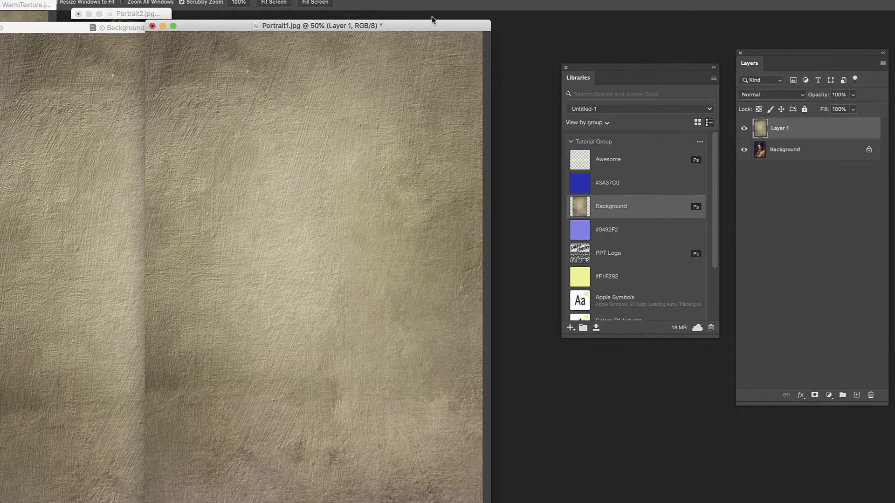
Set the texture layer's blend mode to Soft Light at 52% opacity.
drag(432, 27, 463, 30)
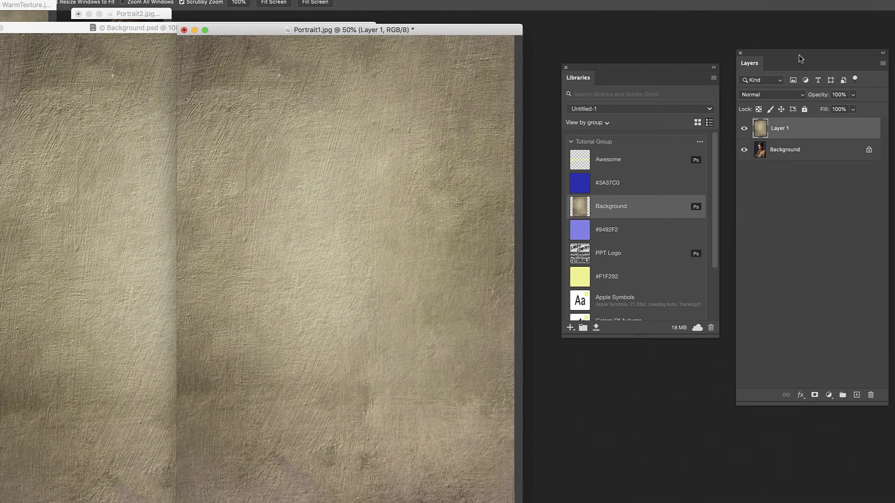
drag(799, 57, 587, 156)
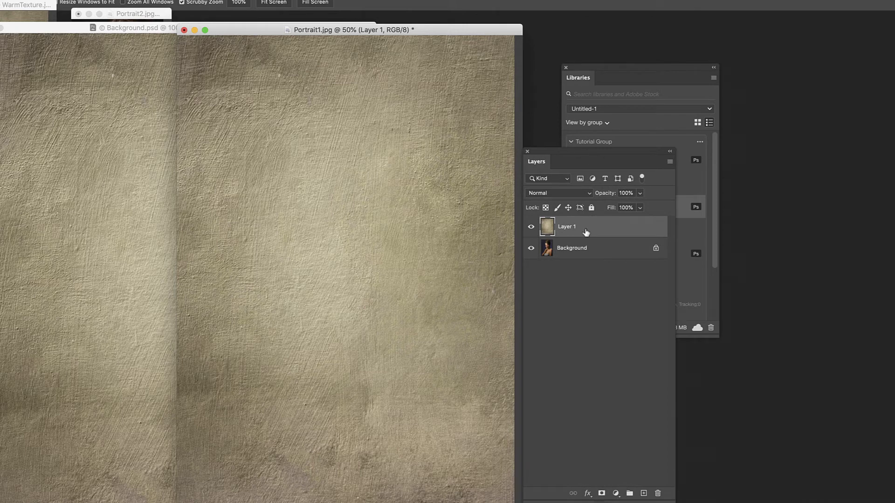
click(569, 195)
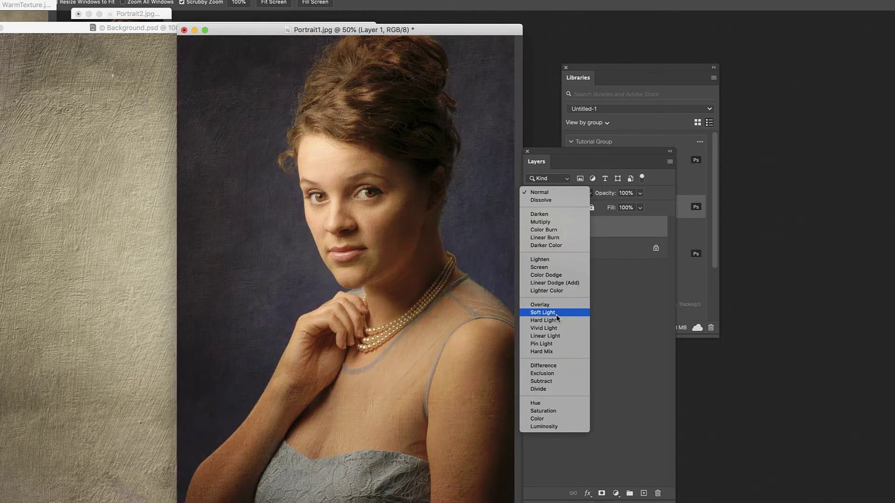
click(556, 313)
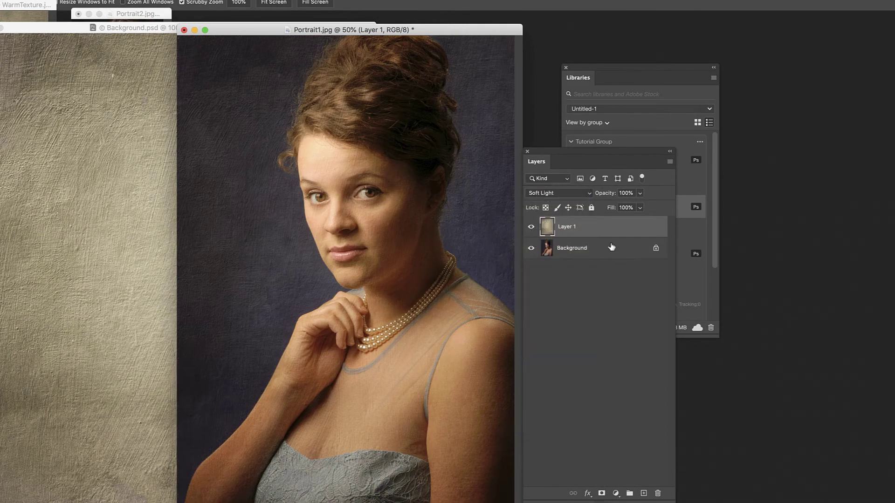
click(640, 193)
drag(642, 206, 618, 210)
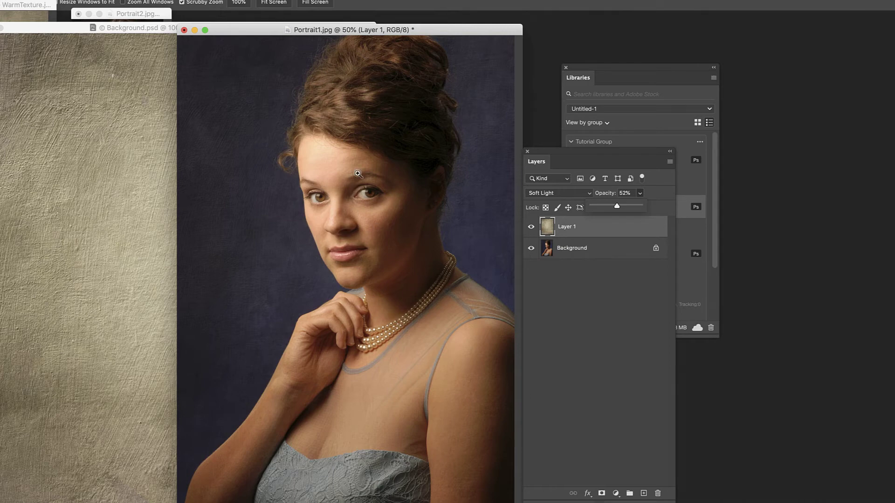
drag(366, 30, 367, 24)
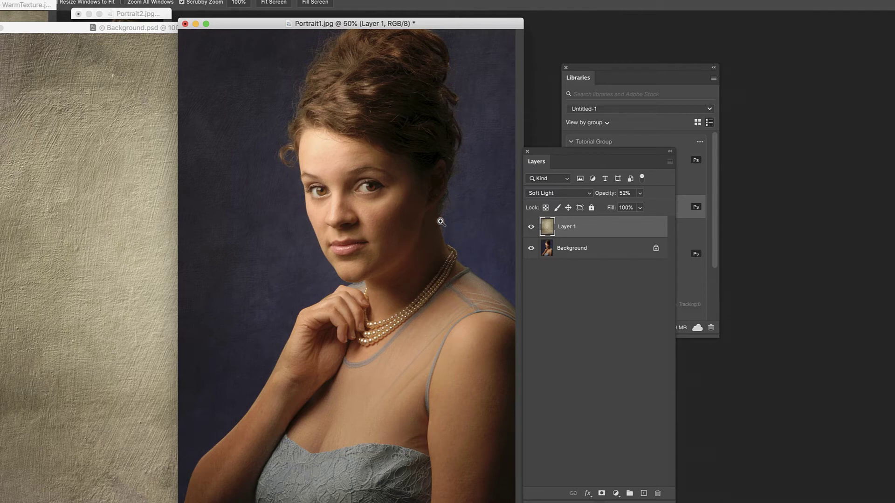
Drag Layer 1 into the Libraries panel and name the new asset 'Soft Texture'.
alt+click(377, 212)
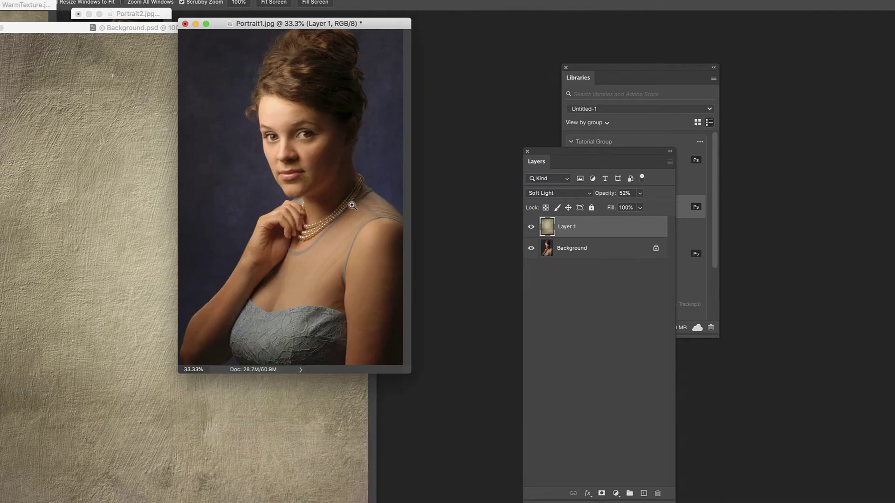
drag(337, 24, 379, 93)
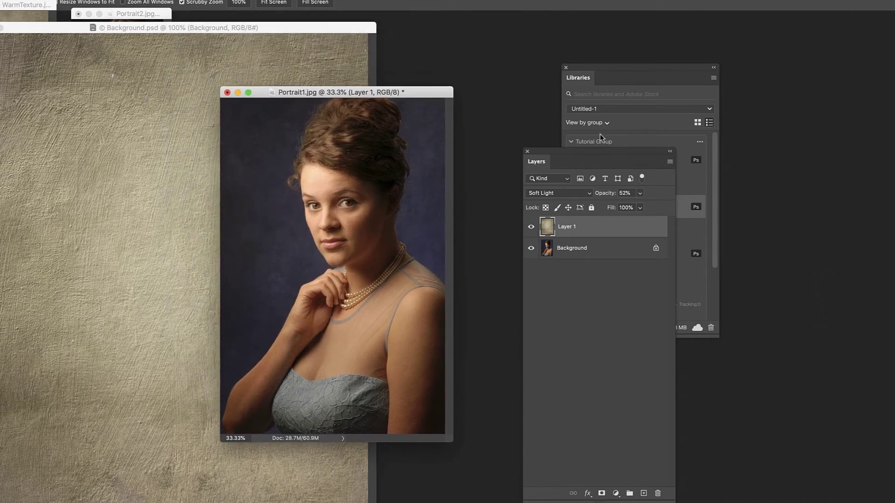
drag(588, 152, 786, 112)
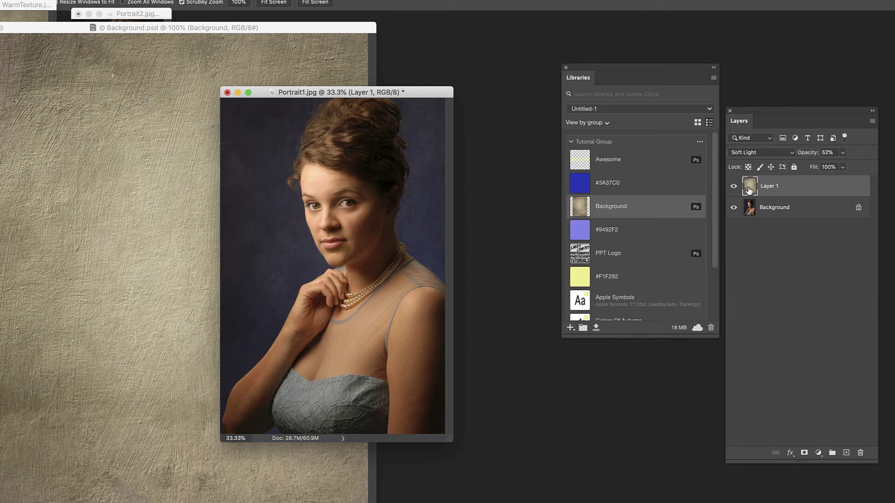
drag(750, 189, 618, 191)
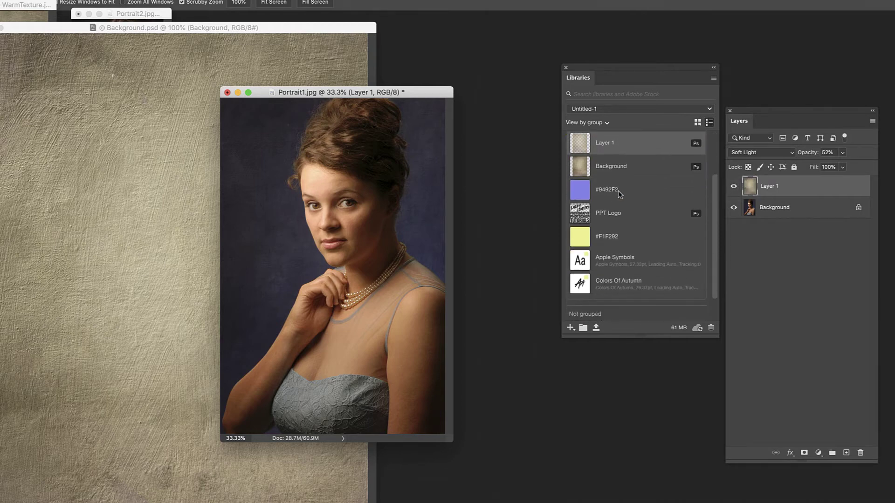
double_click(605, 143)
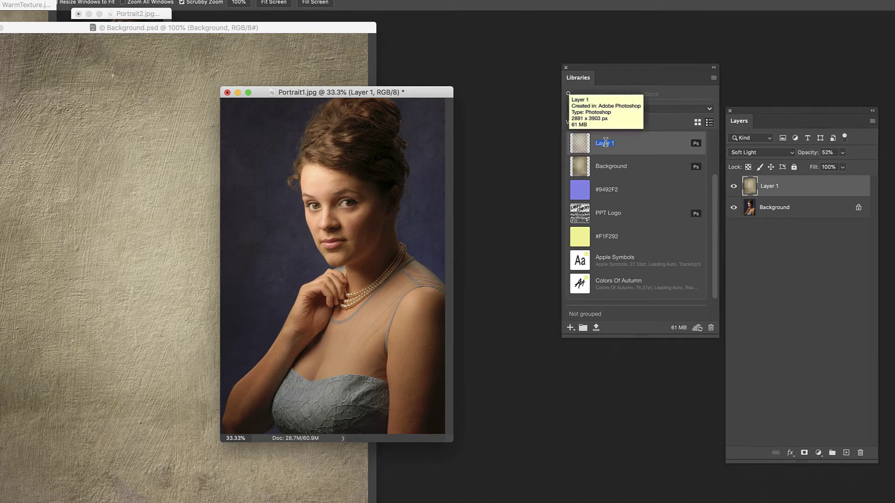
text(Soft Texture)
key(Return)
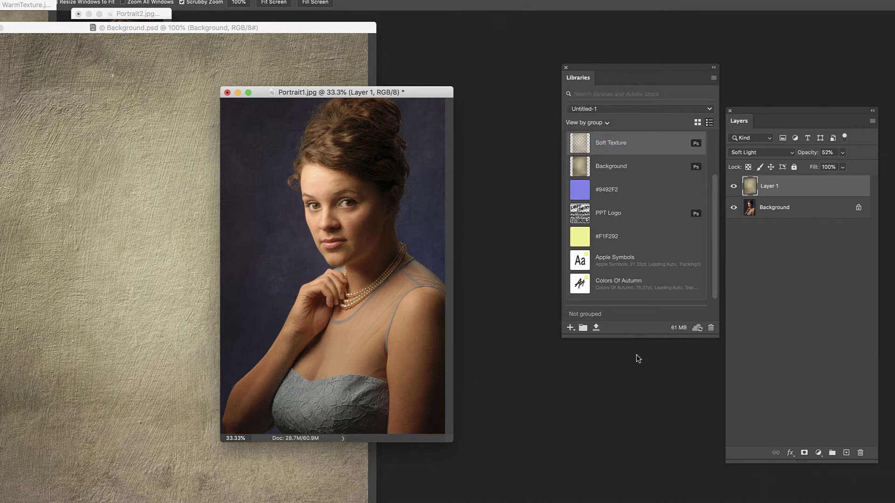
Open Soft Texture from the library, copy its layer onto Portrait2.jpg, and close SoftTexture.psd.
drag(305, 27, 401, 70)
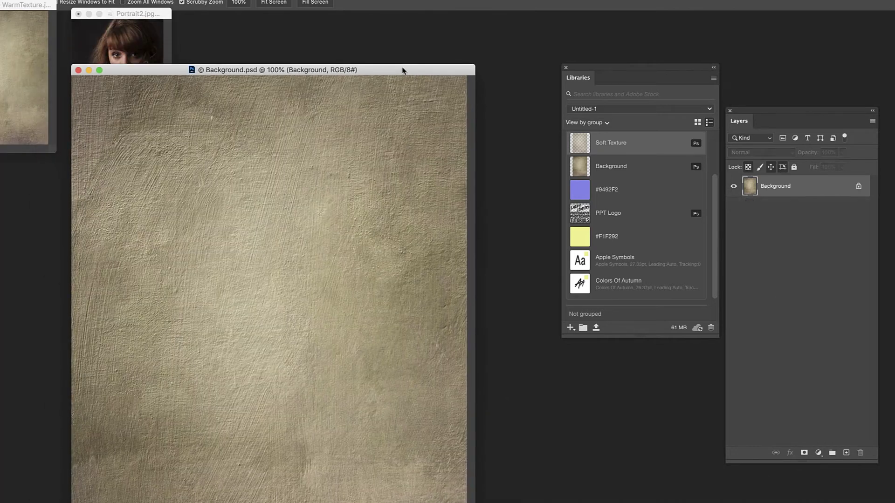
drag(168, 18, 222, 45)
key(super+equal)
key(super+equal)
key(super+equal)
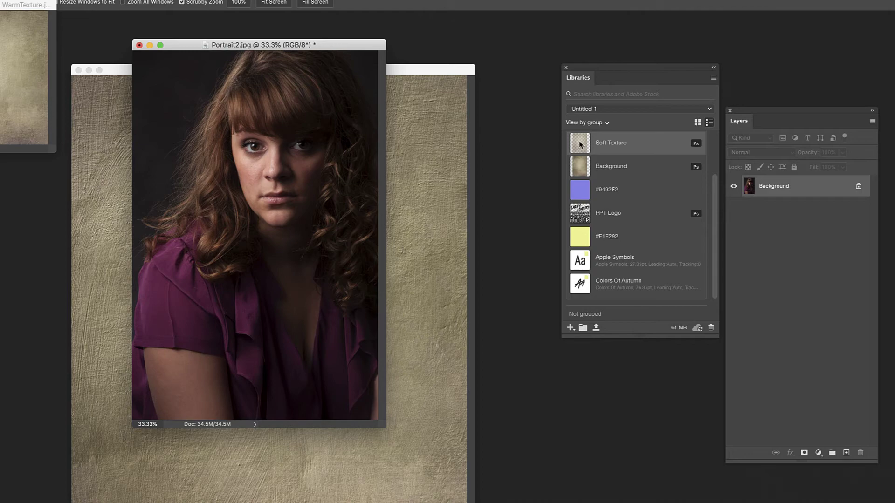
double_click(578, 141)
drag(316, 19, 666, 24)
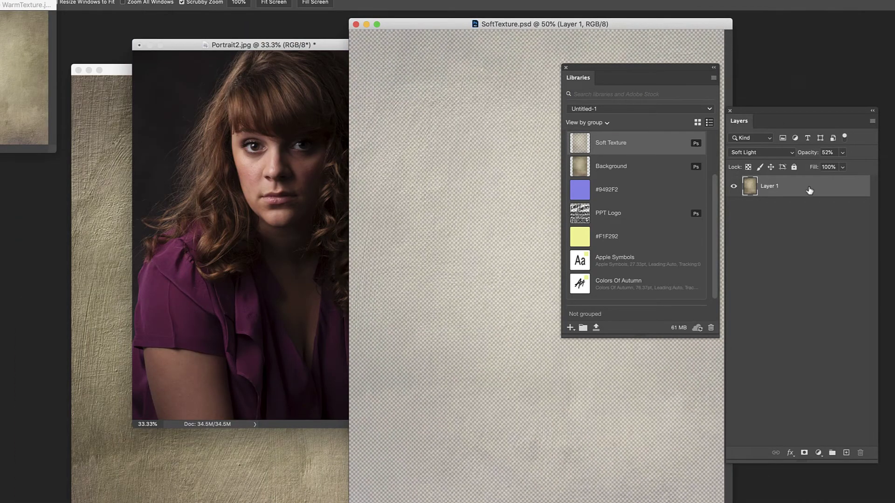
drag(810, 190, 274, 200)
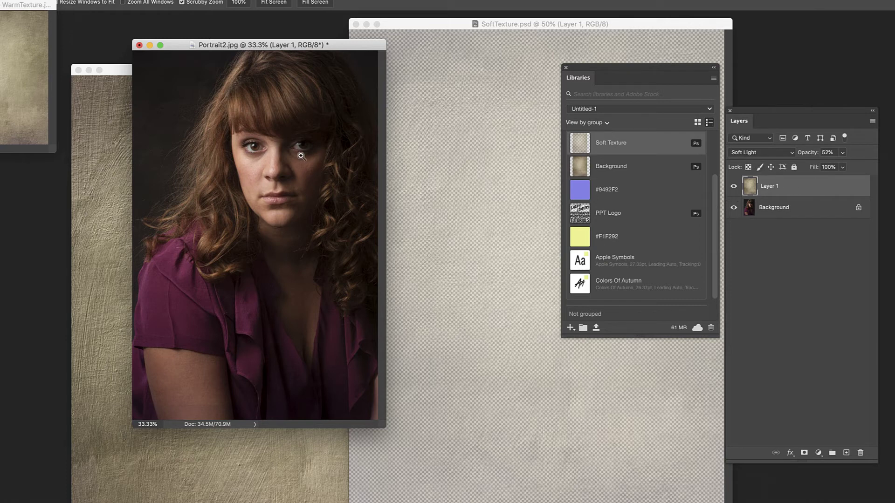
alt+click(270, 149)
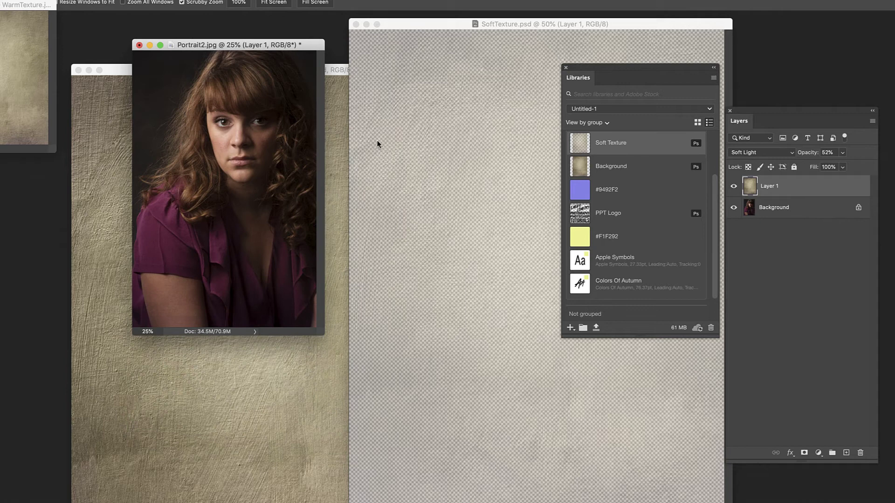
click(355, 24)
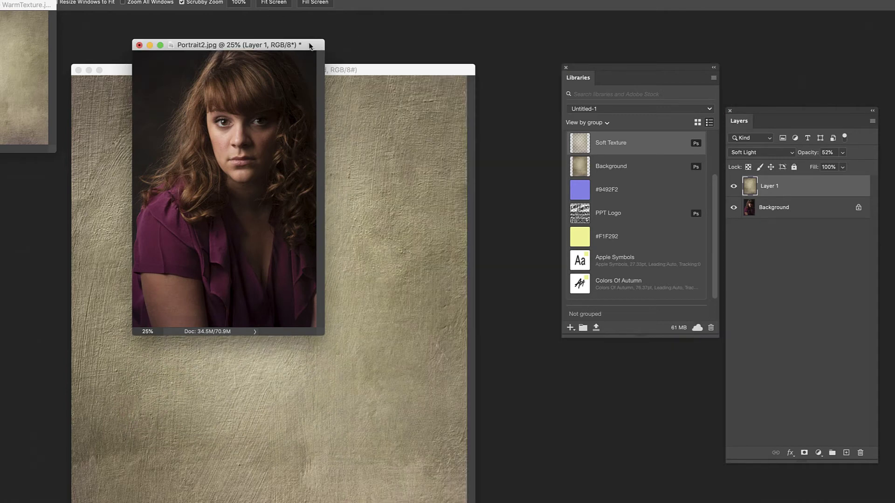
drag(305, 46, 342, 51)
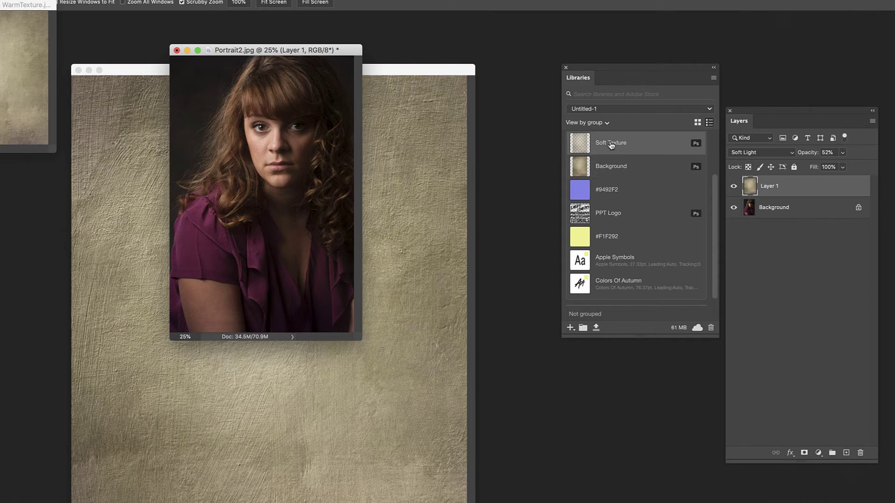
Place the PPT Logo asset in Portrait1's top-left corner, enlarged to about 152%.
mouse_move(637, 146)
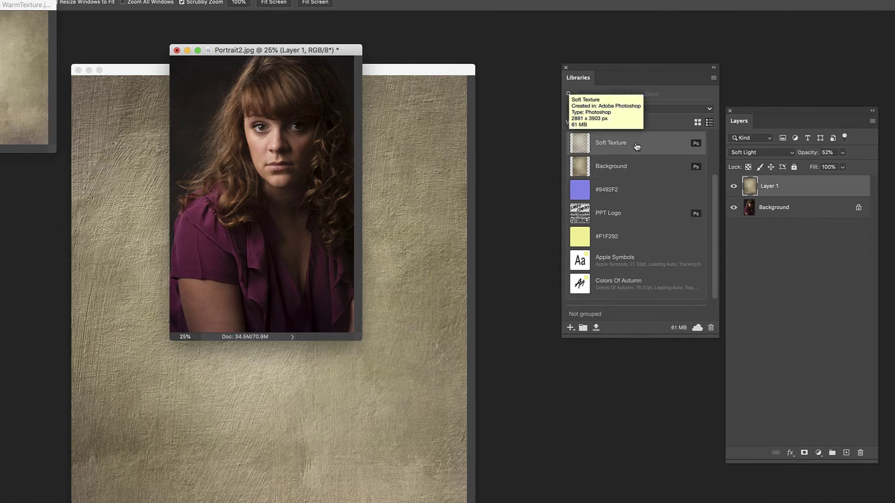
drag(264, 52, 165, 16)
drag(165, 16, 151, 19)
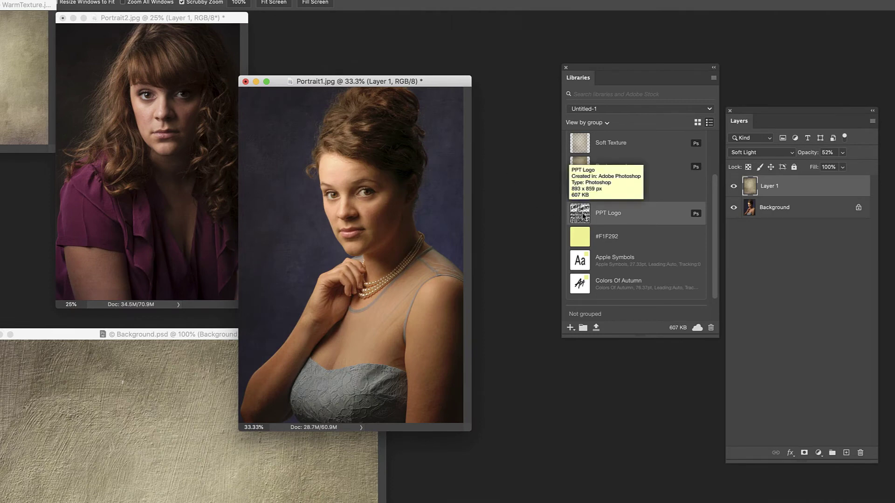
drag(582, 217, 279, 353)
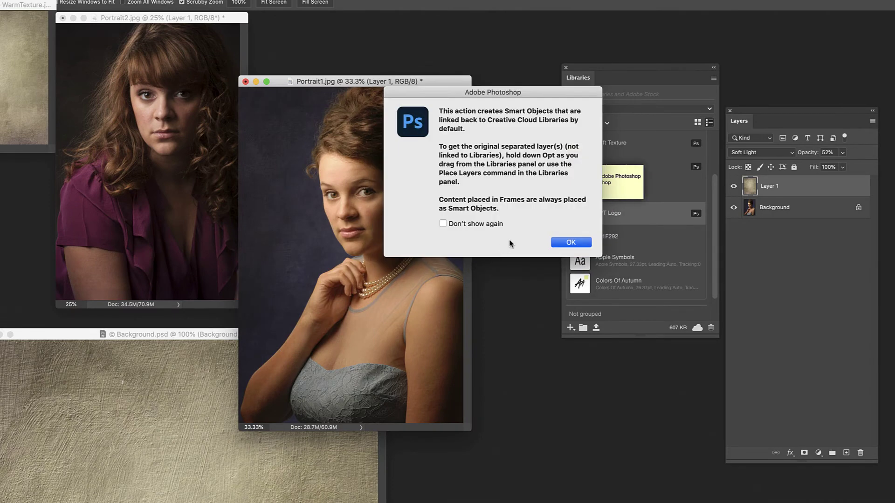
click(566, 243)
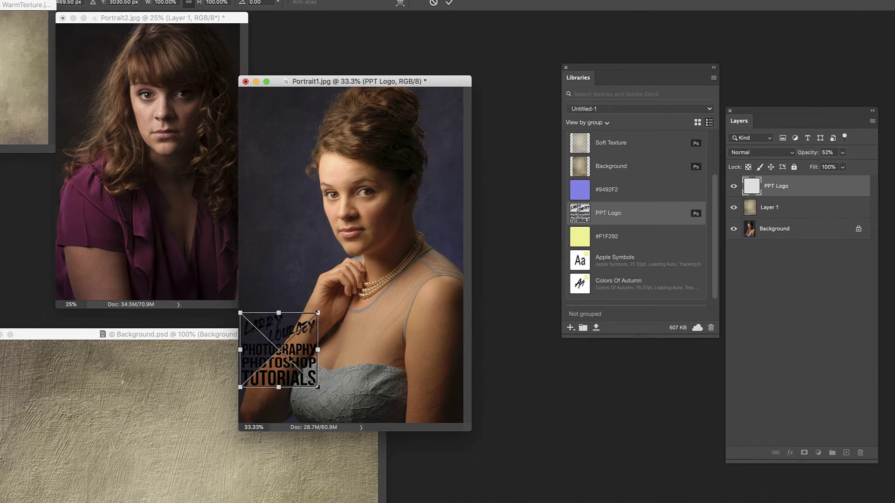
drag(319, 387, 307, 145)
key(Return)
key(z)
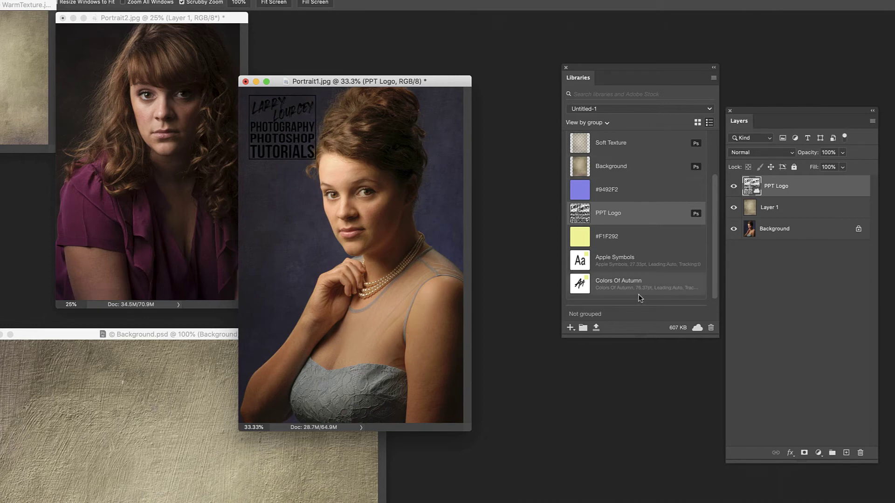
drag(413, 87, 446, 43)
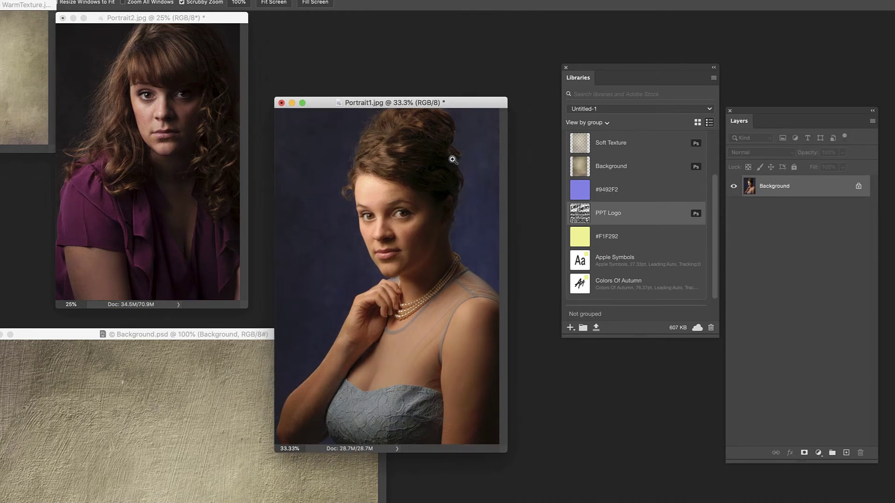
Add a Hue/Saturation adjustment layer with lowered saturation to Portrait1.
click(455, 149)
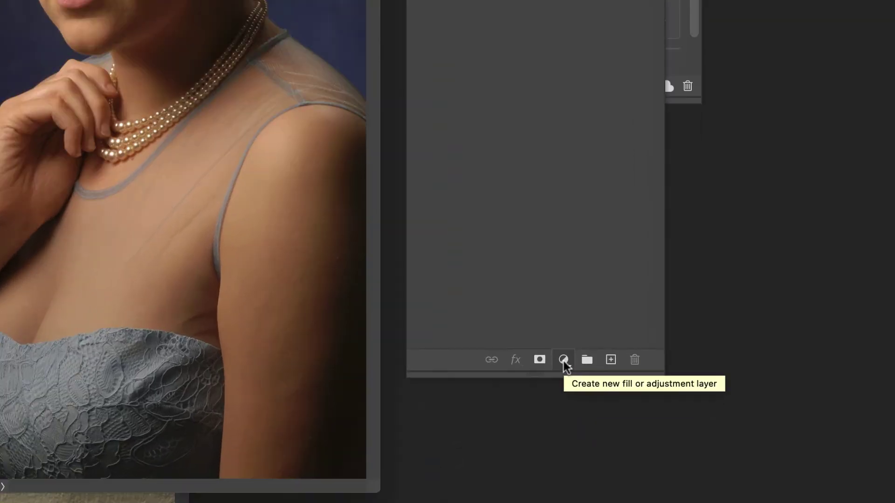
click(607, 457)
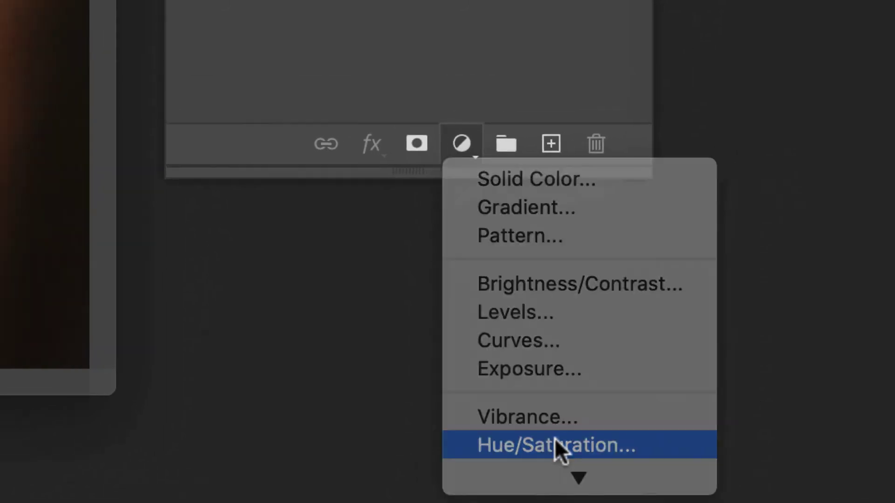
click(552, 435)
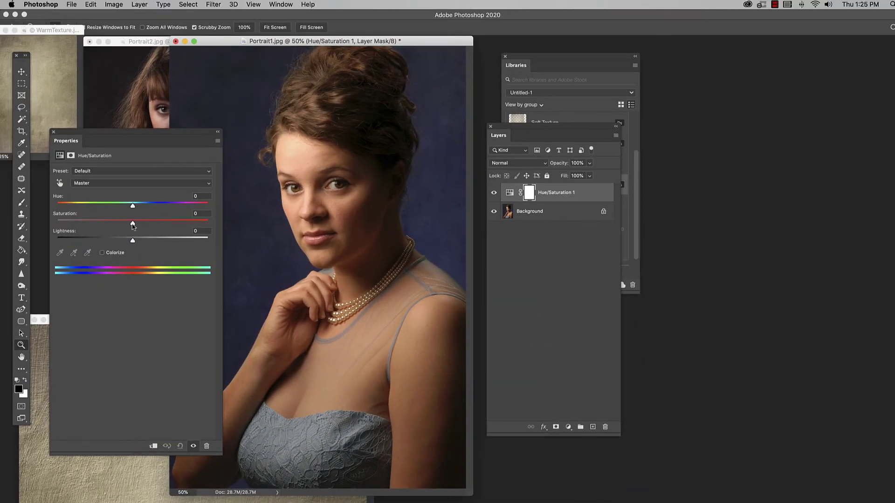
drag(133, 225, 81, 231)
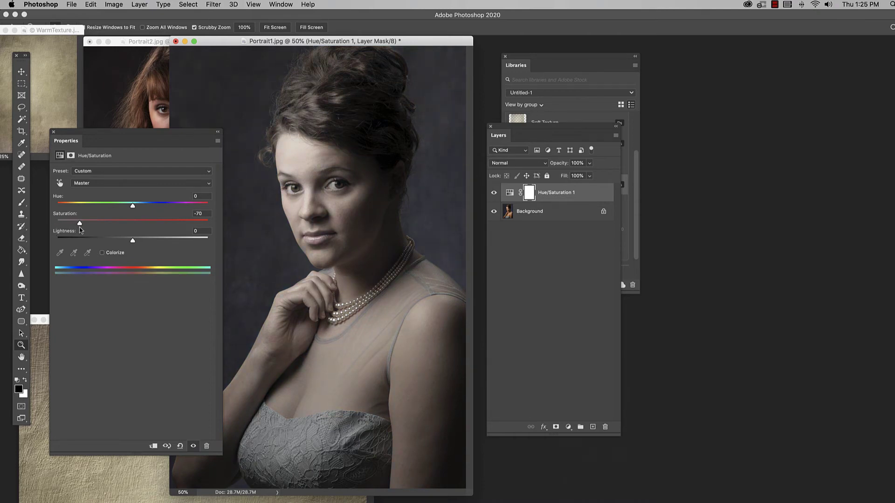
click(53, 133)
Add a Levels adjustment layer with white point 237 and black point 5.
click(567, 427)
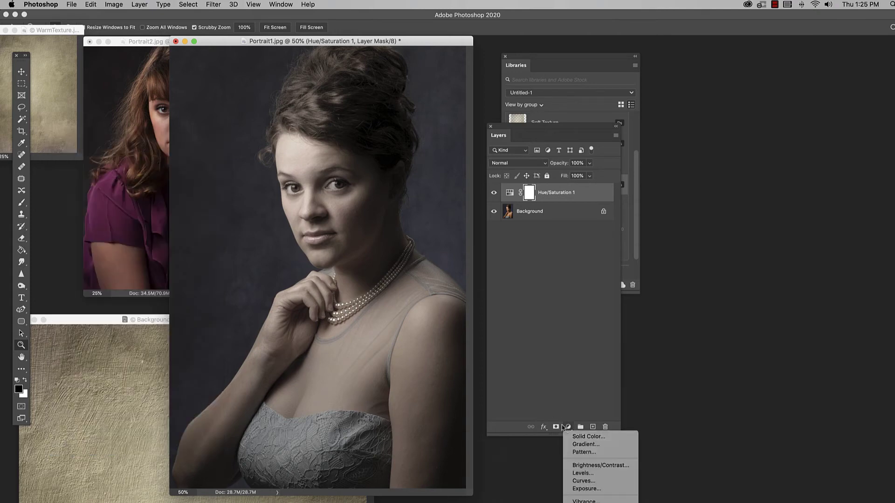
click(611, 474)
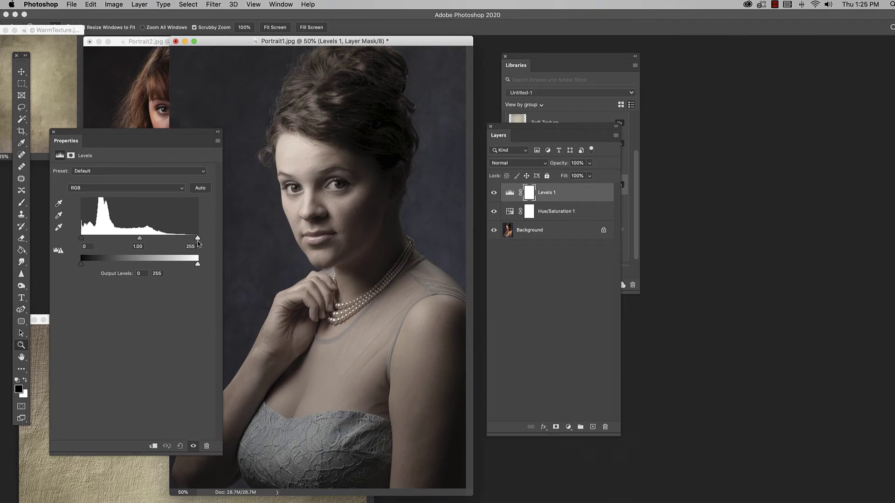
drag(196, 241, 189, 242)
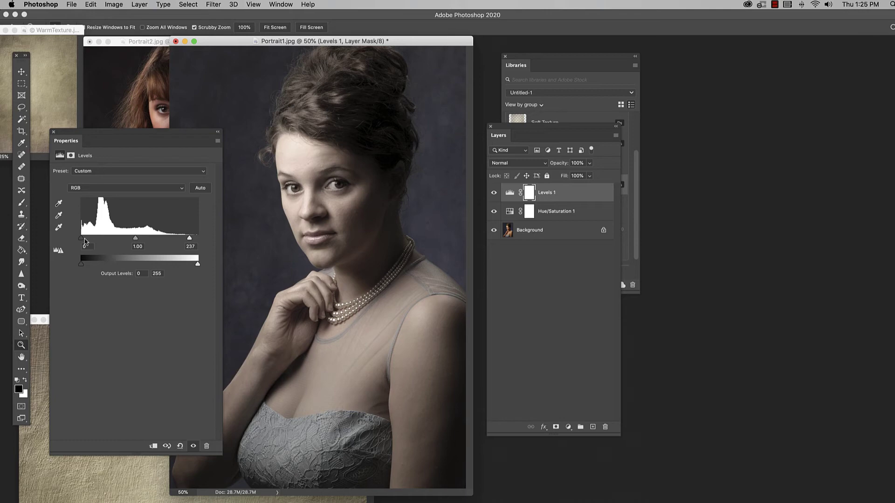
drag(84, 239, 85, 239)
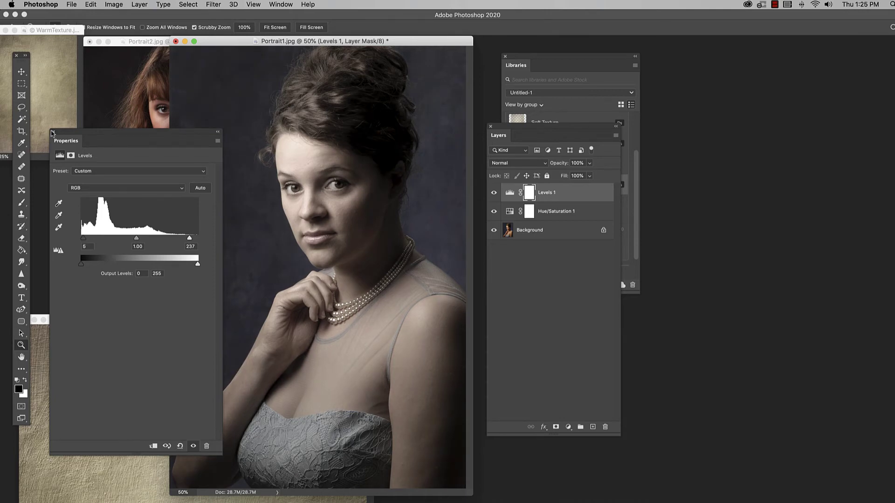
click(52, 133)
Add a Photo Filter adjustment layer using Warming Filter (85) at 20%.
click(568, 427)
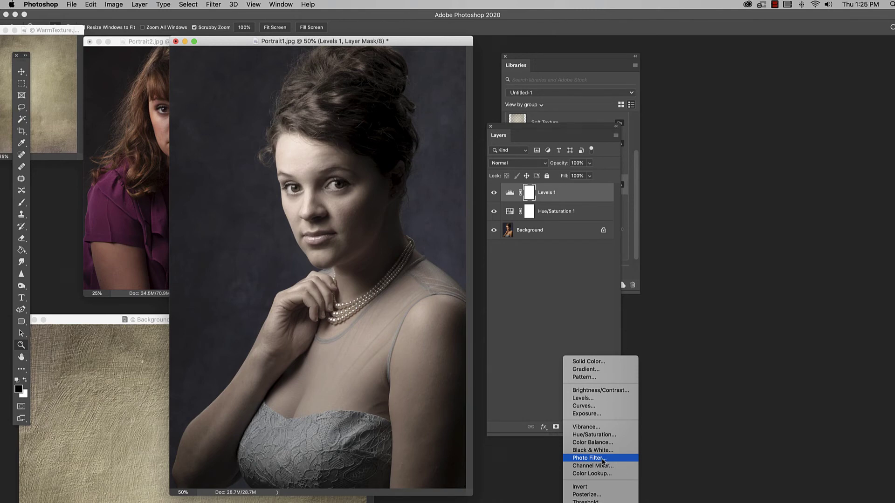
click(603, 458)
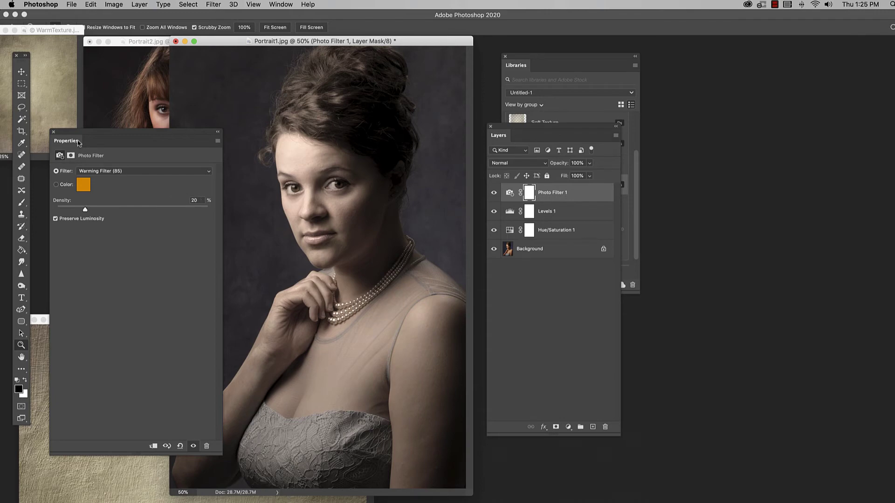
click(53, 132)
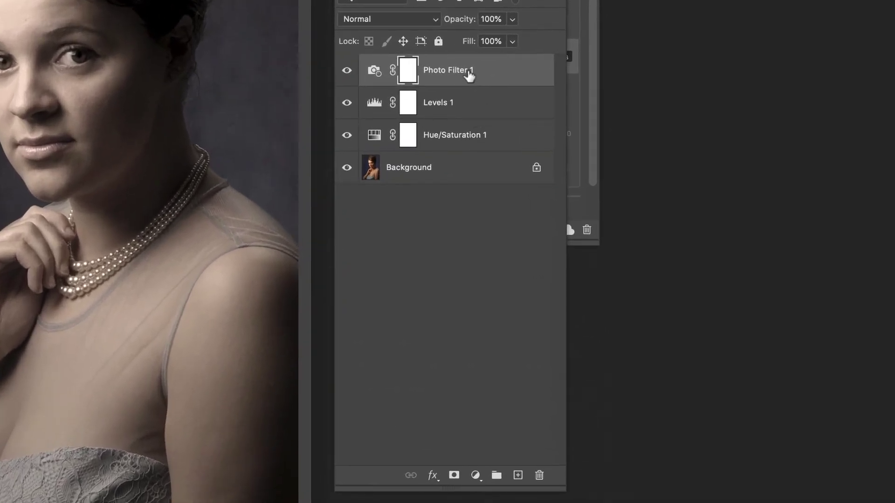
Group the Hue/Saturation, Levels and Photo Filter layers as MyAntiqueLook and drag the group into Libraries.
shift+click(489, 137)
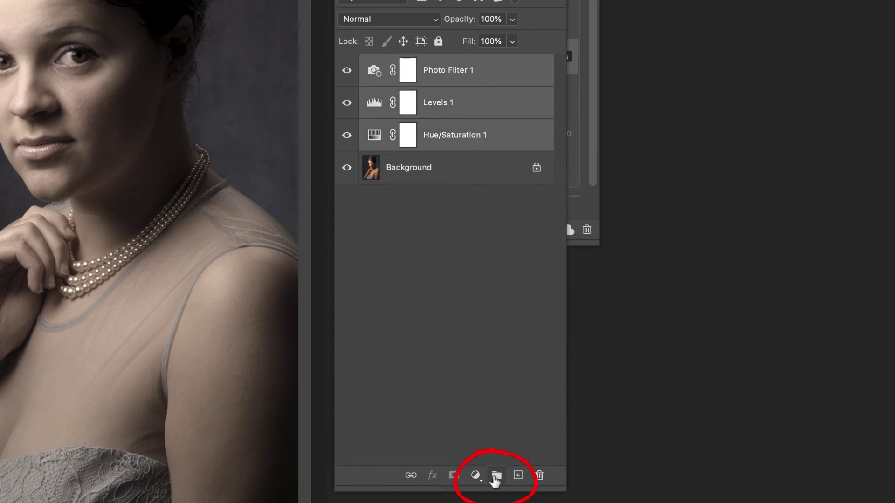
click(496, 476)
double_click(405, 63)
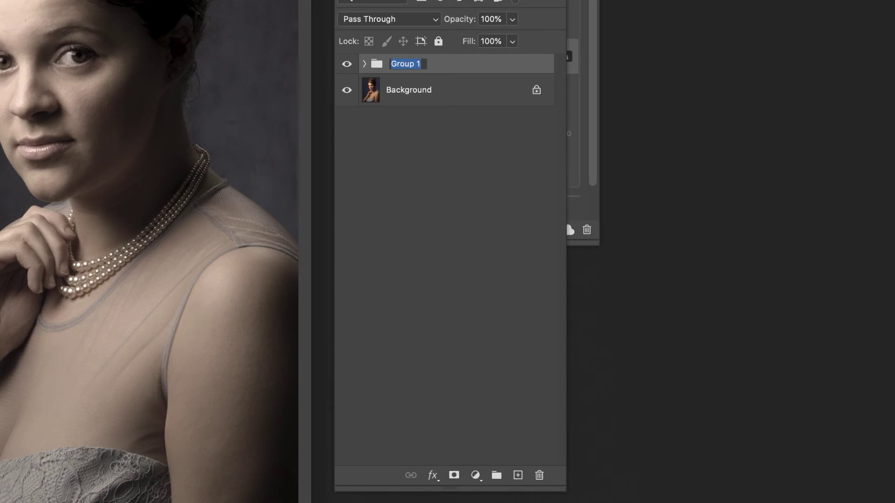
text(MyAntiqueLook)
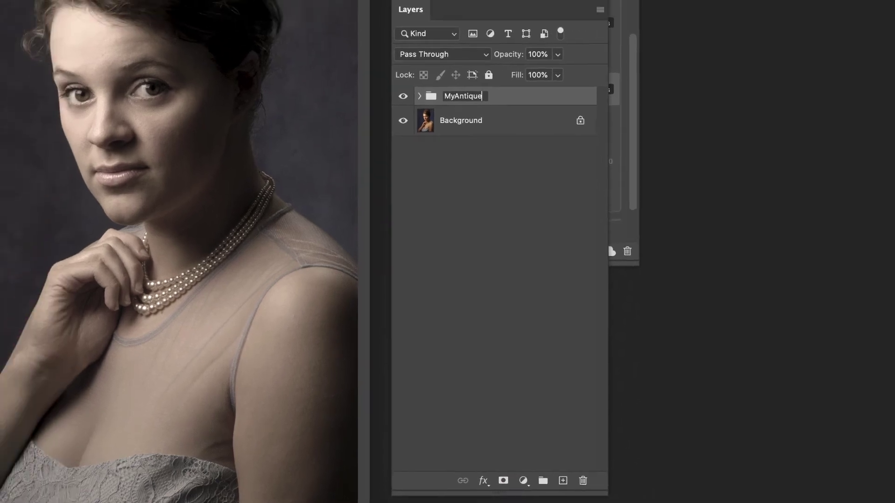
key(Return)
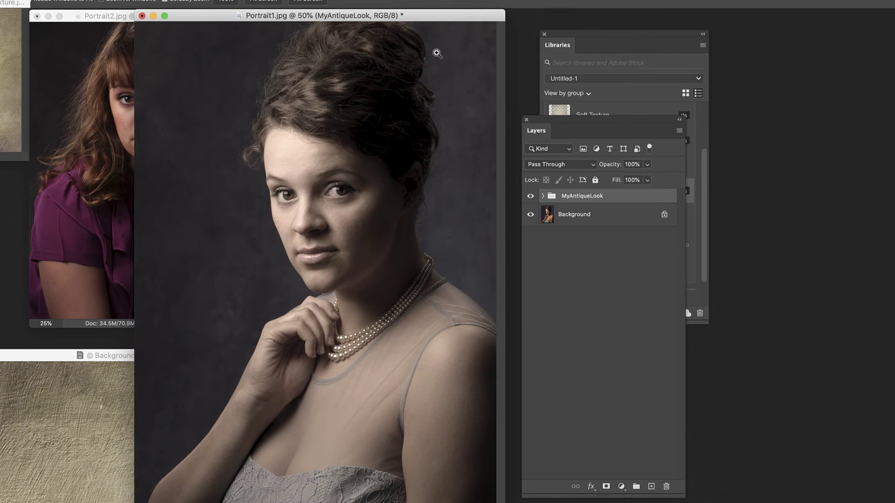
drag(565, 119, 777, 105)
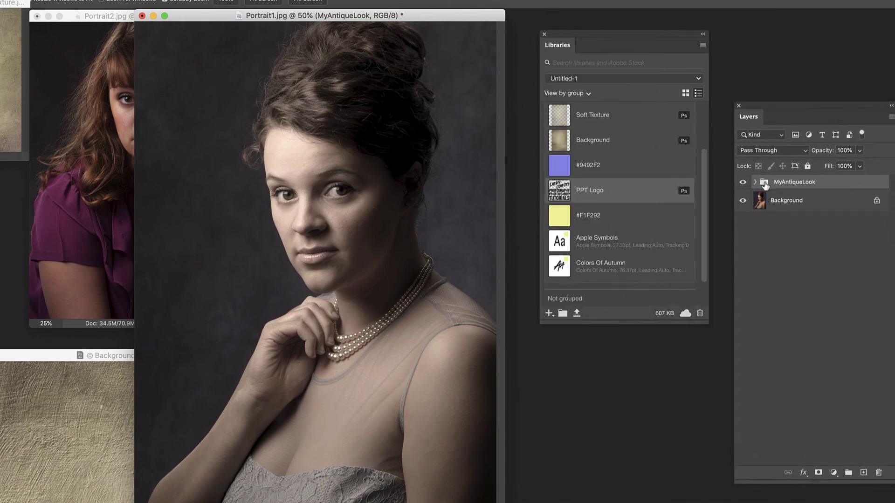
drag(764, 185, 614, 183)
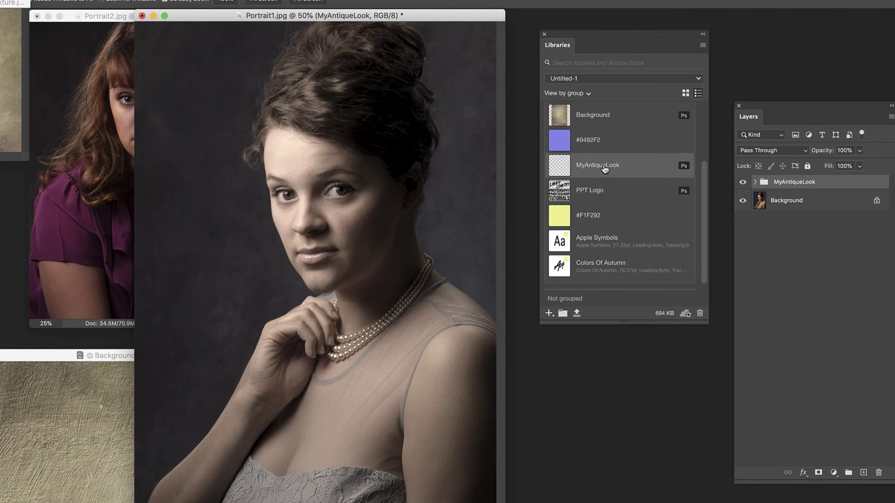
Copy the library's MyAntiqueLook group (Photo Filter, Levels, Hue/Saturation) into Portrait2.jpg and expand it.
drag(328, 21, 313, 142)
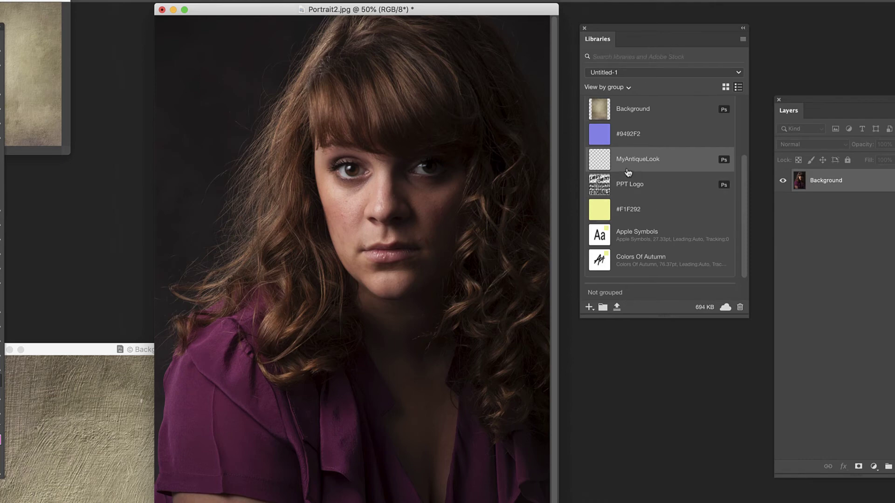
double_click(597, 160)
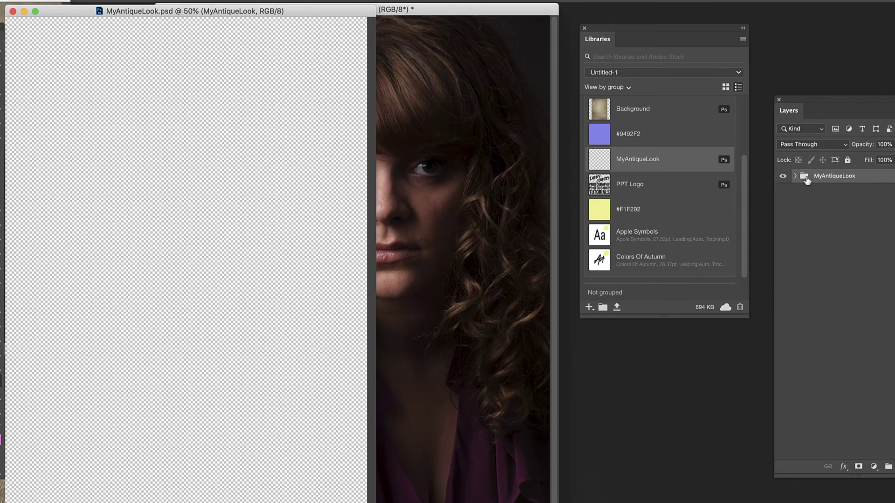
drag(806, 180, 440, 237)
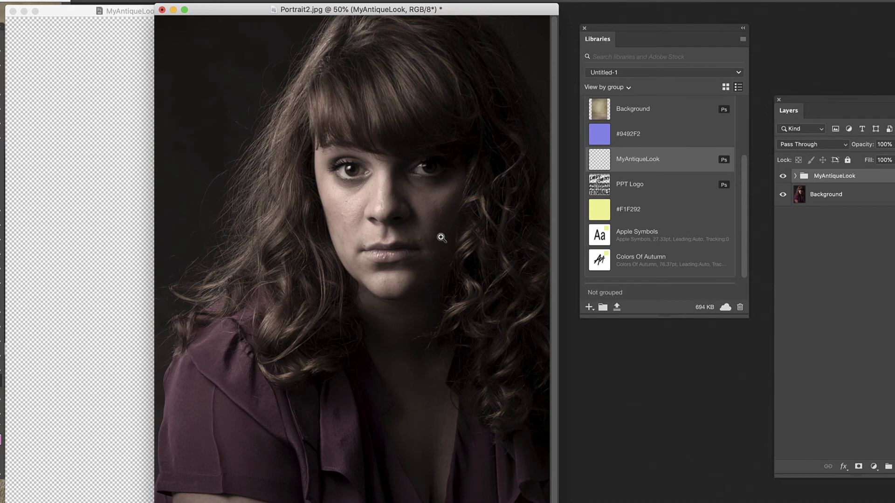
drag(827, 99, 625, 171)
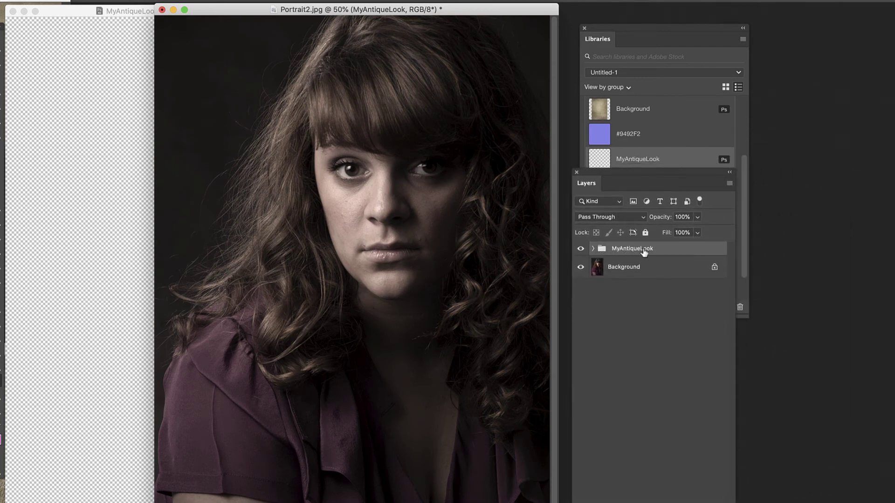
click(592, 250)
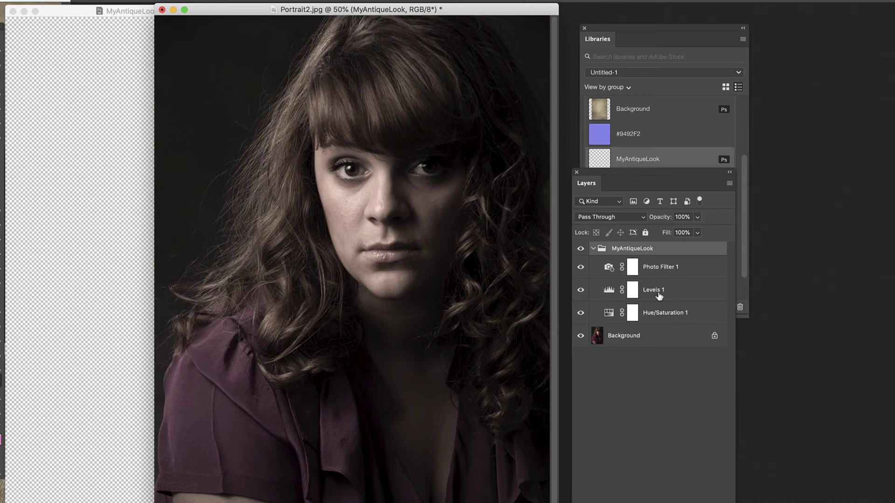
Darken the group's Levels 1 midtones to a gamma of 0.88.
double_click(608, 290)
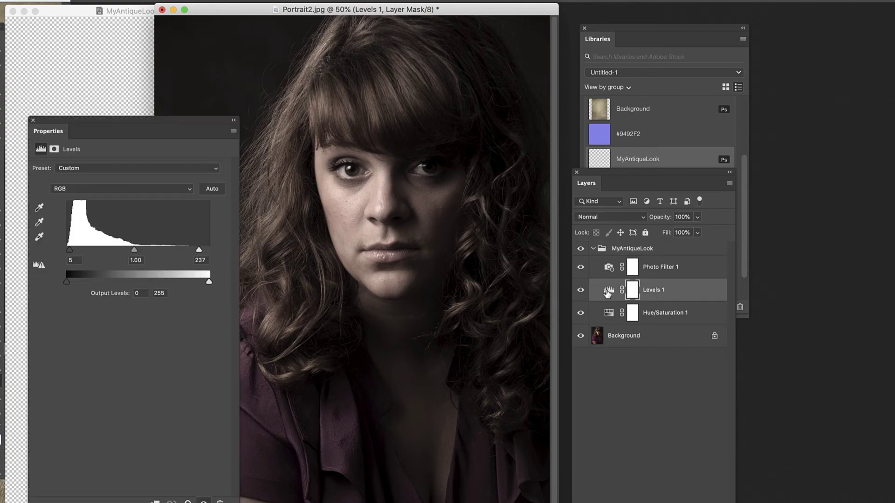
drag(134, 252, 128, 252)
click(33, 121)
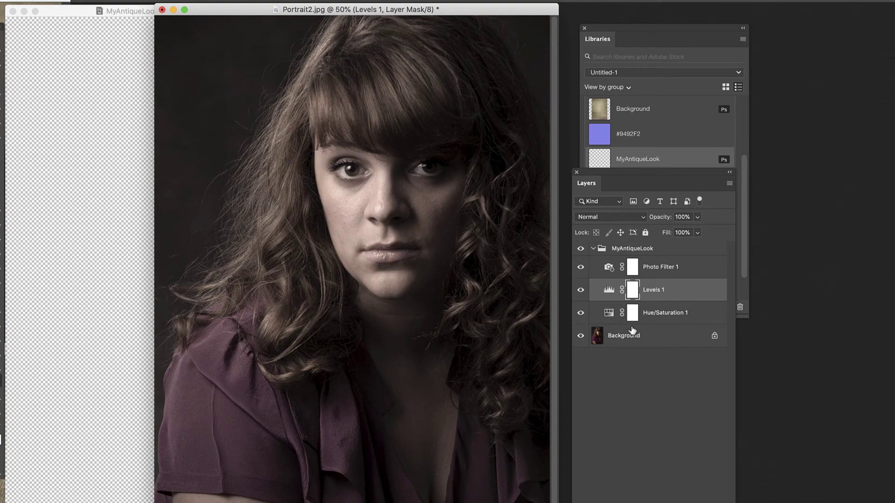
Zoom Portrait2 to 25%, close MyAntiqueLook.psd, and enlarge the Portrait2 window.
alt+click(368, 212)
alt+click(339, 209)
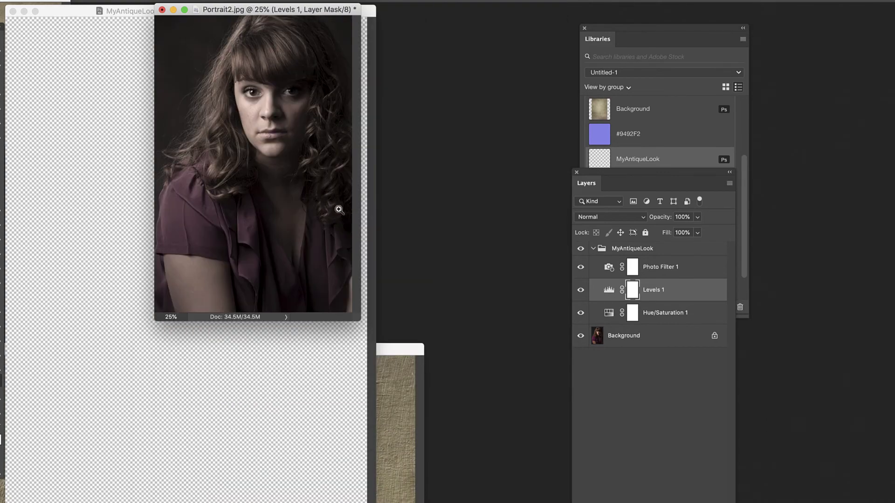
drag(317, 13, 497, 19)
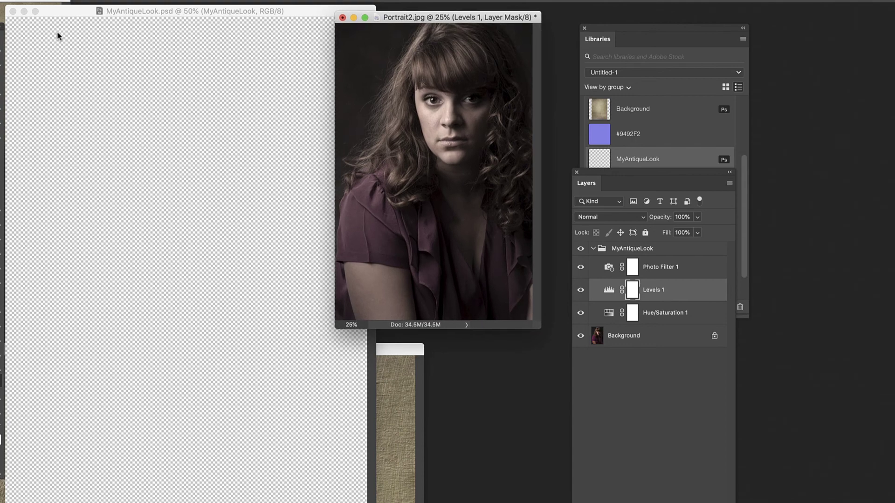
click(13, 11)
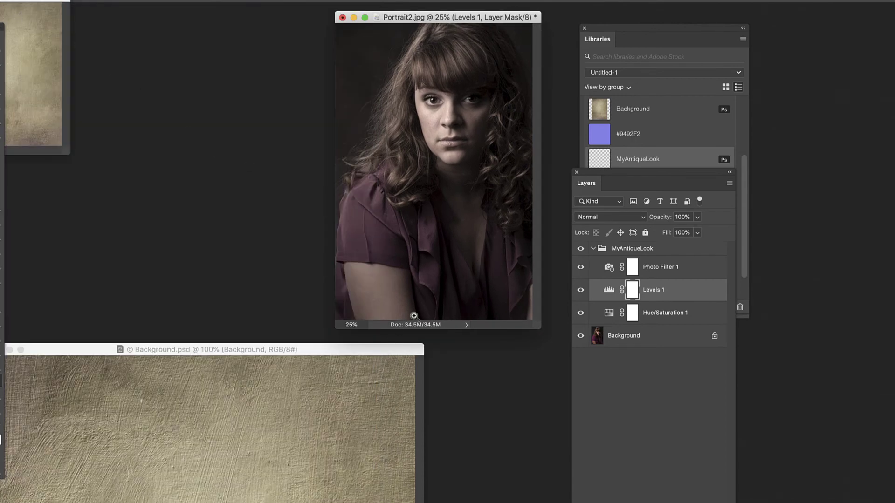
drag(539, 327, 530, 417)
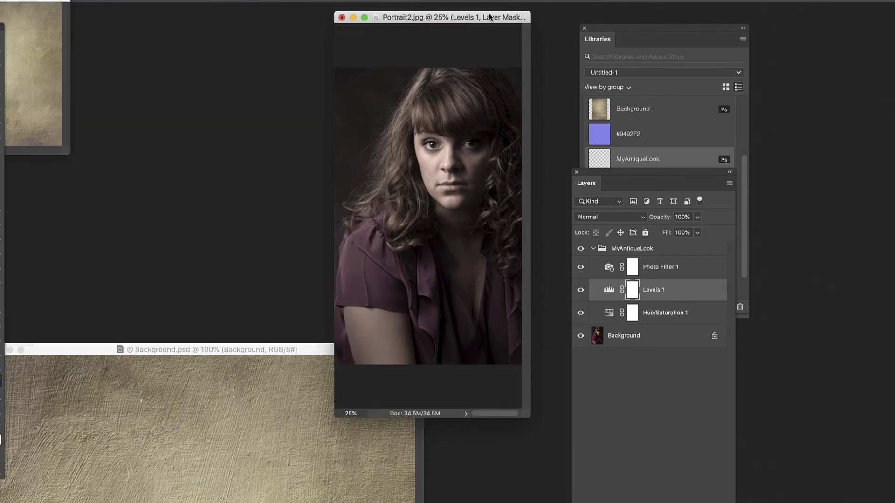
drag(489, 17, 420, 16)
drag(462, 416, 531, 432)
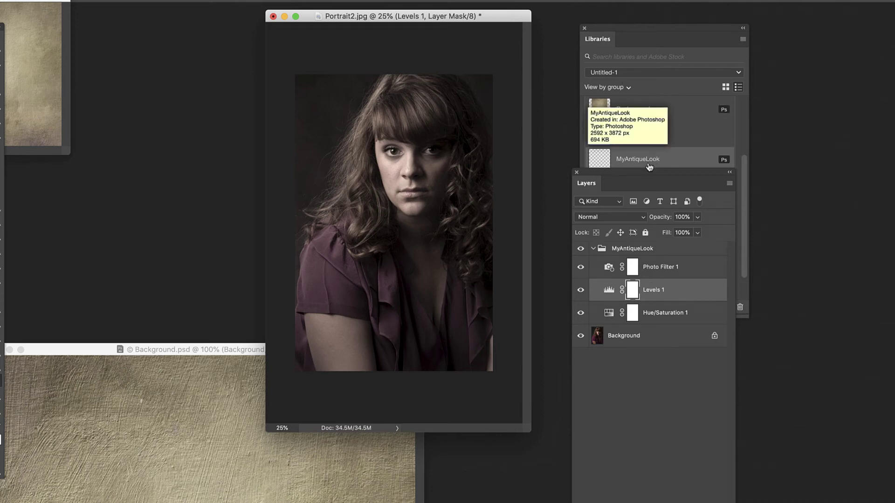
drag(664, 171, 857, 95)
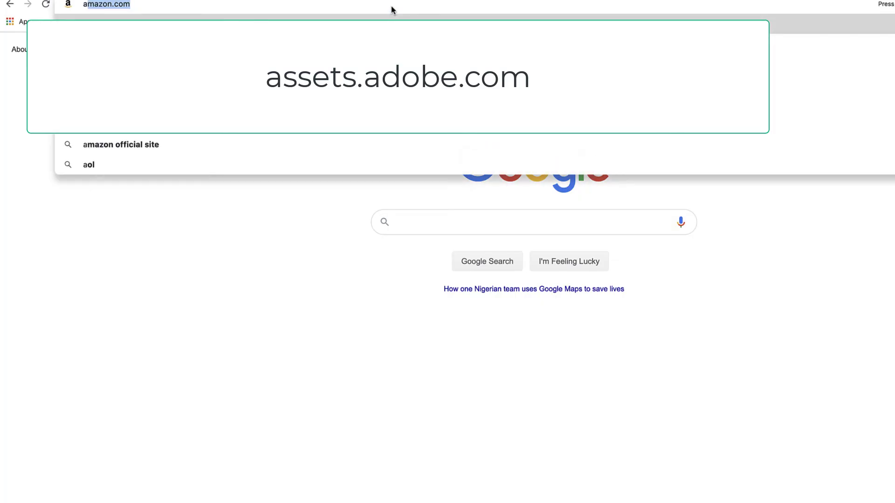
Go to assets.adobe.com and open the Untitled-1 library with assets viewed by group.
text(ssets.adobe.c)
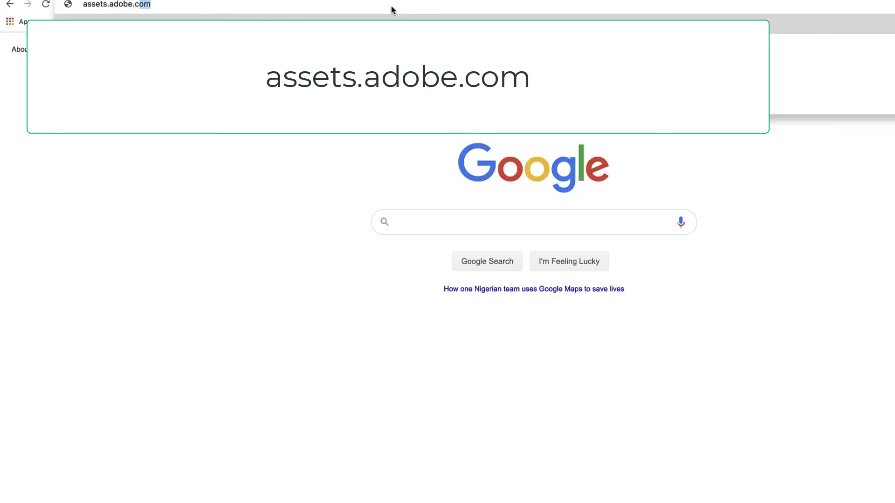
key(Return)
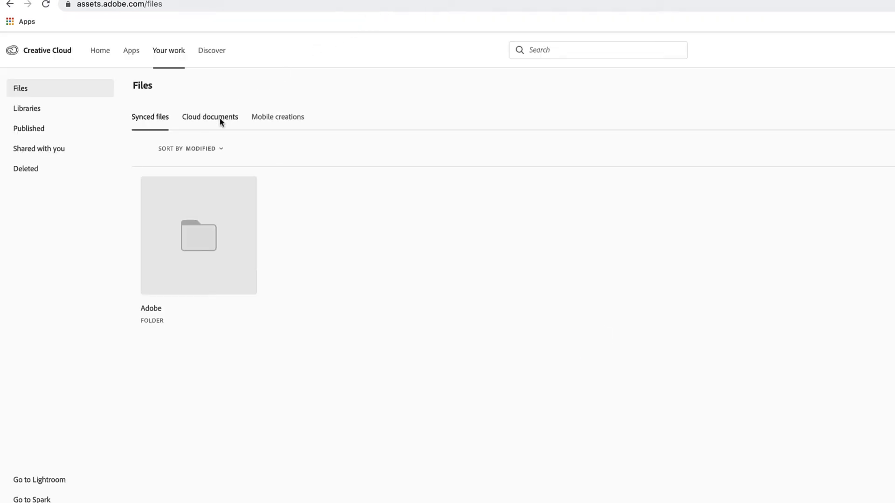
click(32, 112)
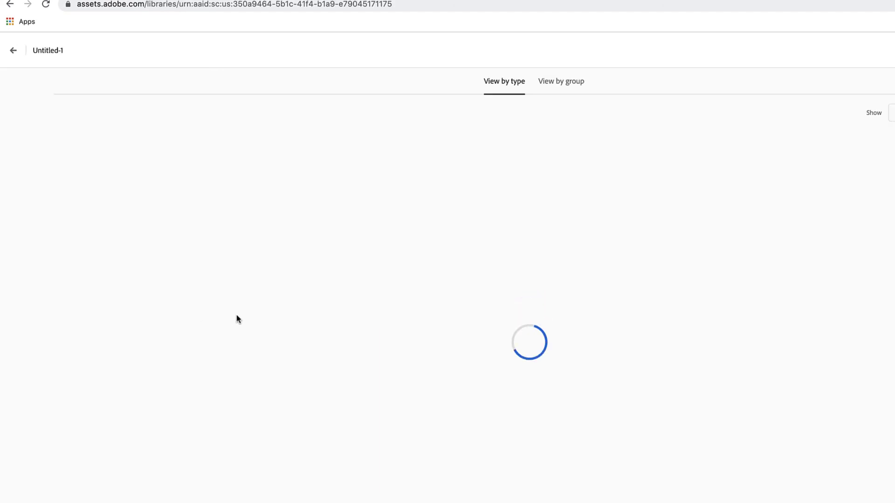
click(550, 84)
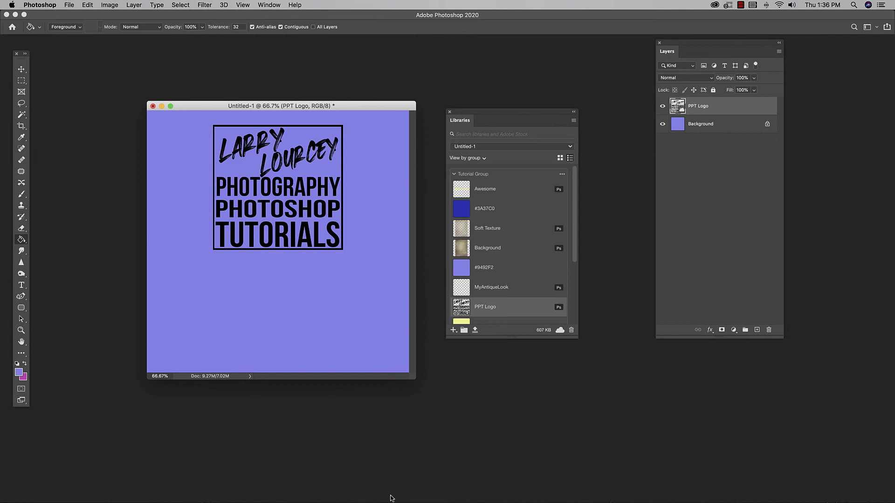
Search the libraries for 'penguins' and browse the Adobe Stock photo results.
drag(415, 379, 421, 389)
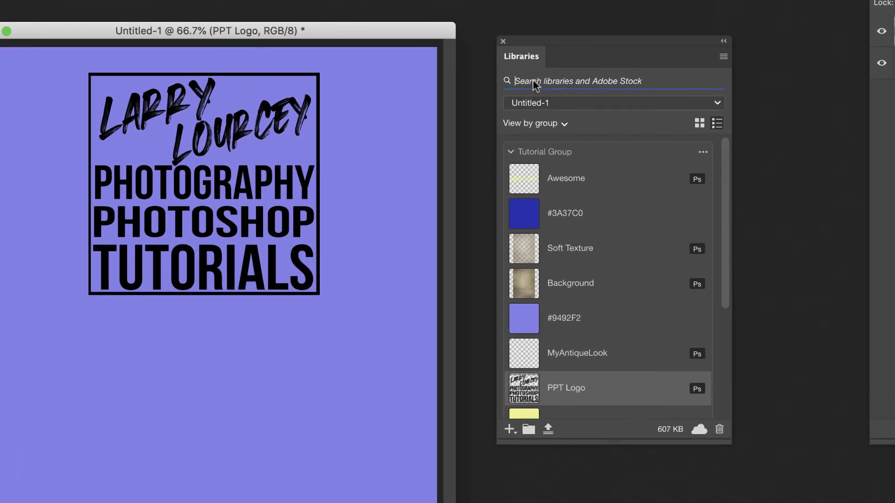
click(534, 81)
text(penguins)
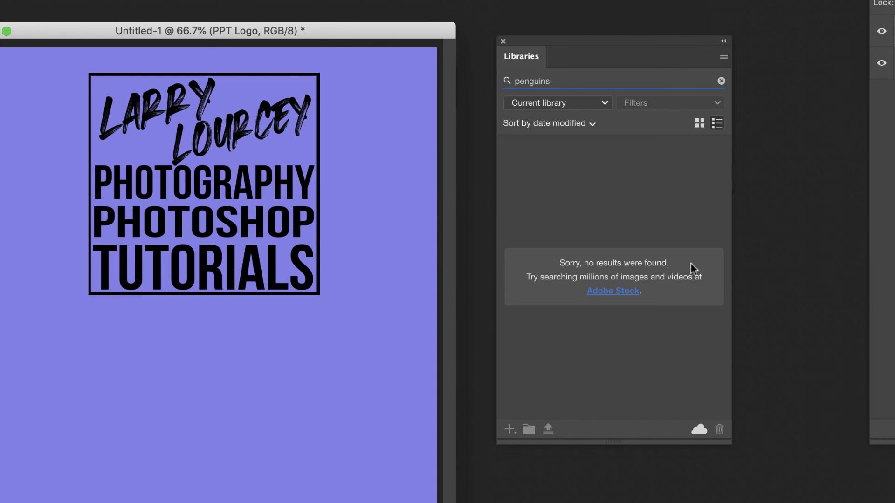
click(606, 297)
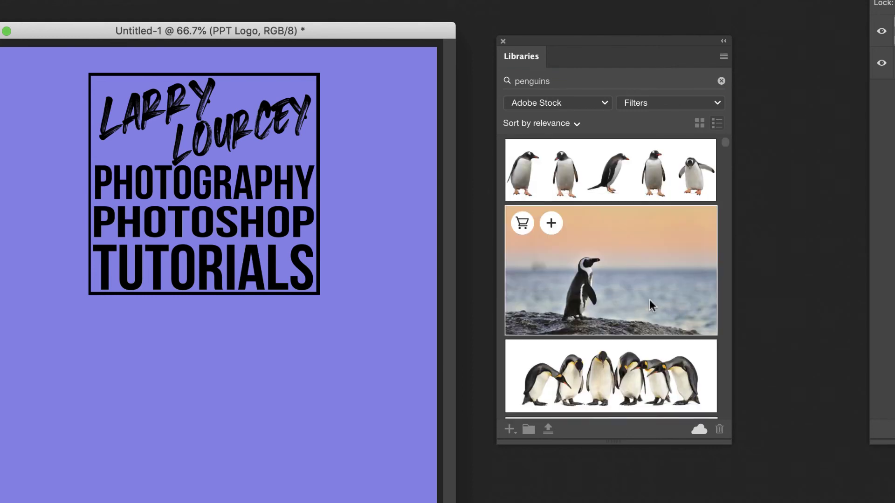
scroll(650, 300, down, 10)
scroll(651, 305, down, 10)
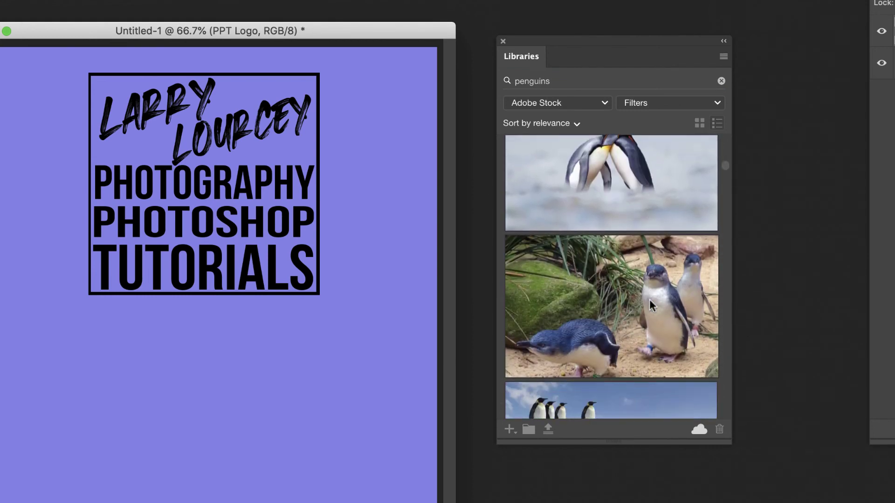
scroll(649, 300, down, 5)
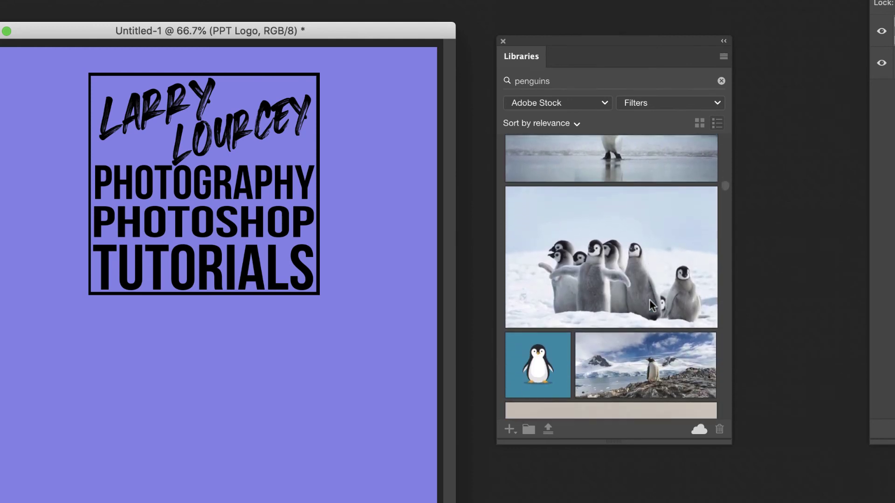
scroll(650, 299, up, 8)
scroll(650, 299, down, 2)
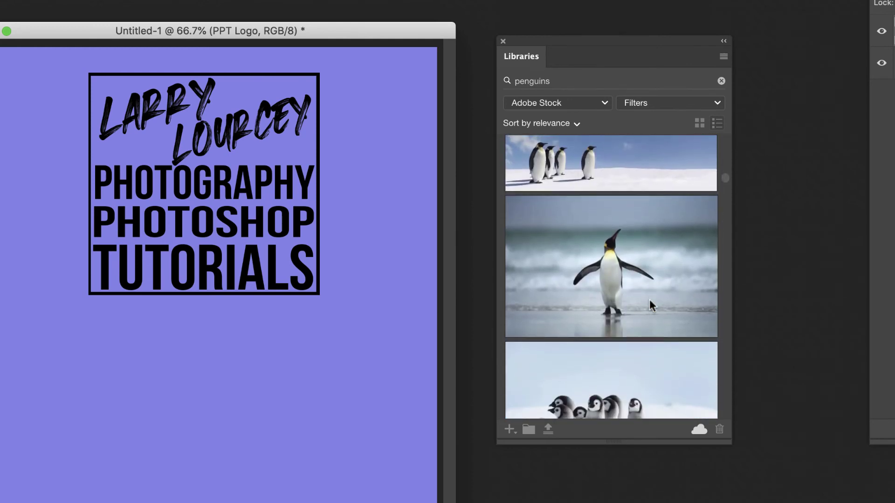
mouse_move(667, 230)
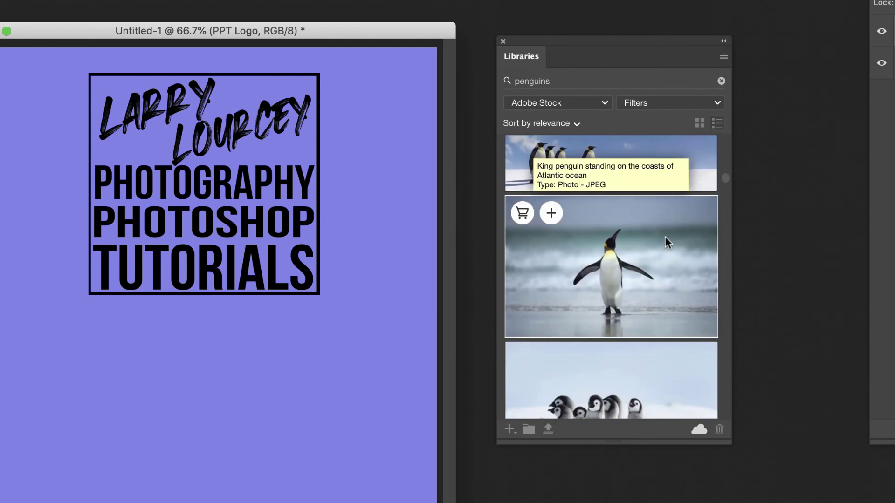
Place the king penguin stock photo on the canvas, scaled to fill it.
drag(667, 229, 230, 348)
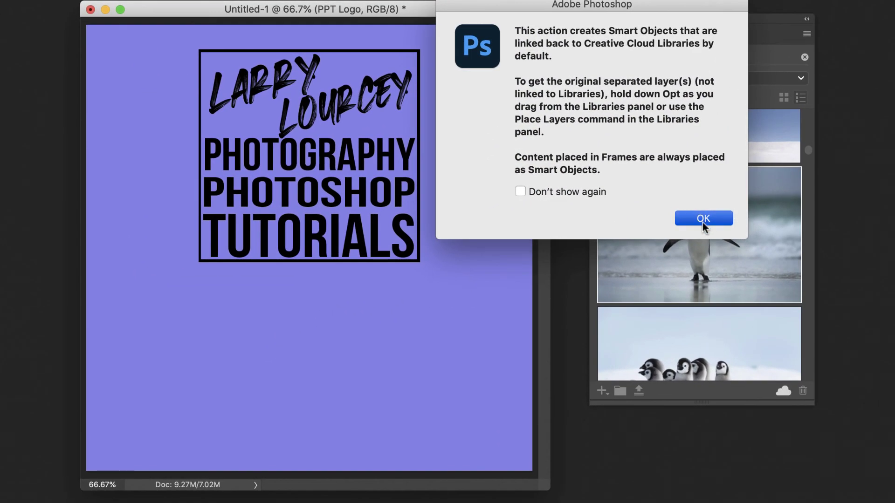
click(661, 234)
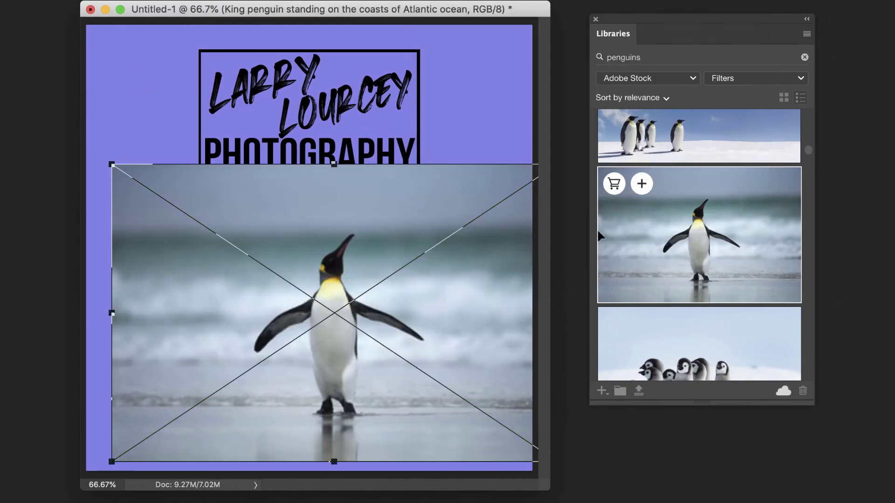
drag(427, 309, 404, 318)
drag(516, 174, 768, 4)
drag(385, 168, 257, 201)
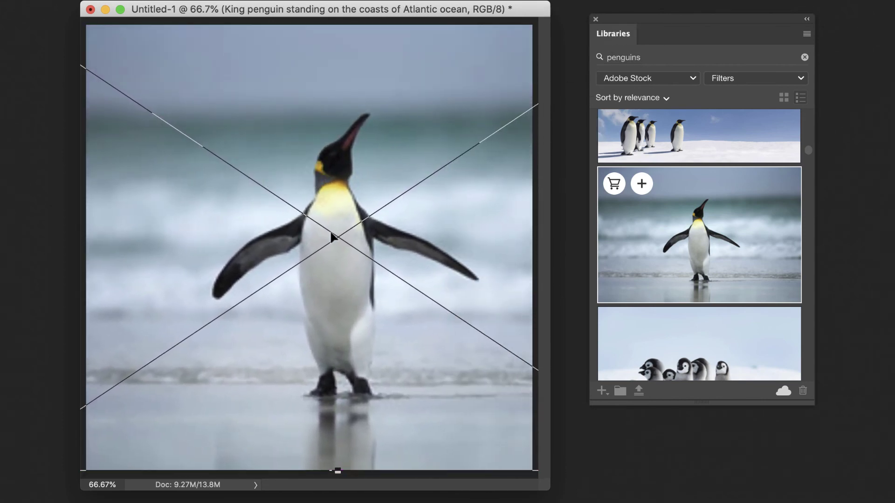
key(Return)
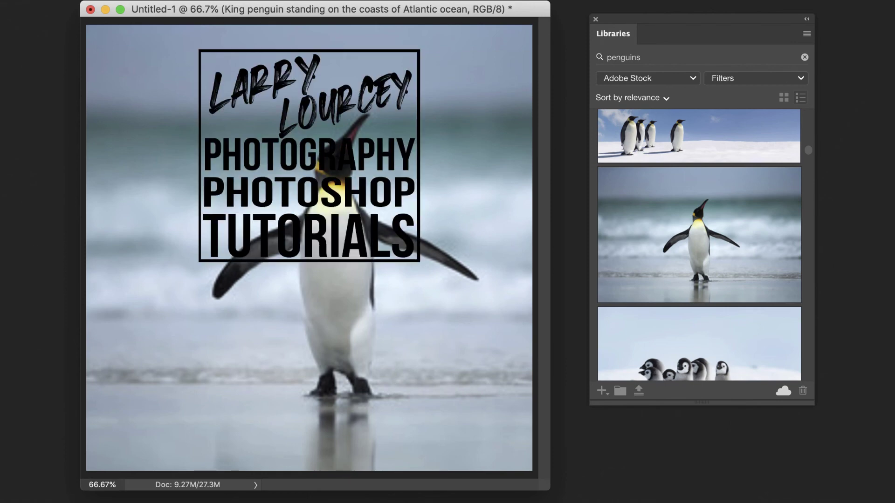
Shrink the PPT Logo and move it into the bottom-left corner.
key(super+t)
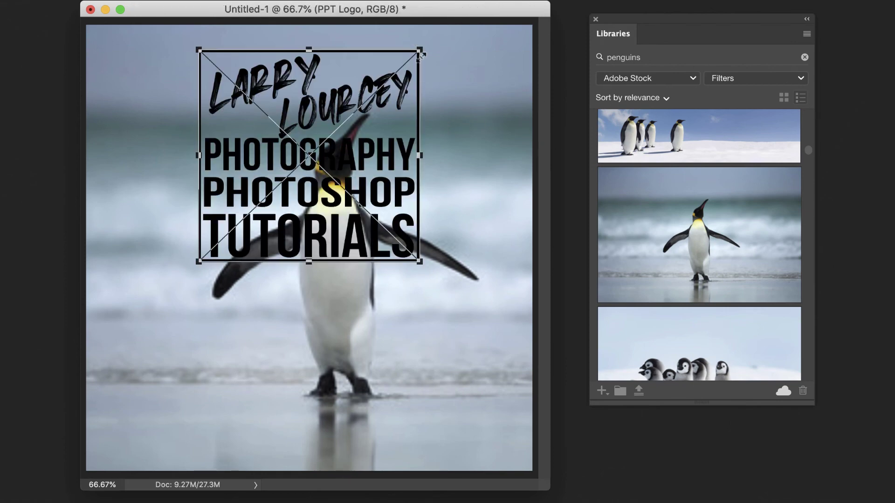
drag(418, 51, 345, 115)
drag(310, 167, 214, 367)
key(Return)
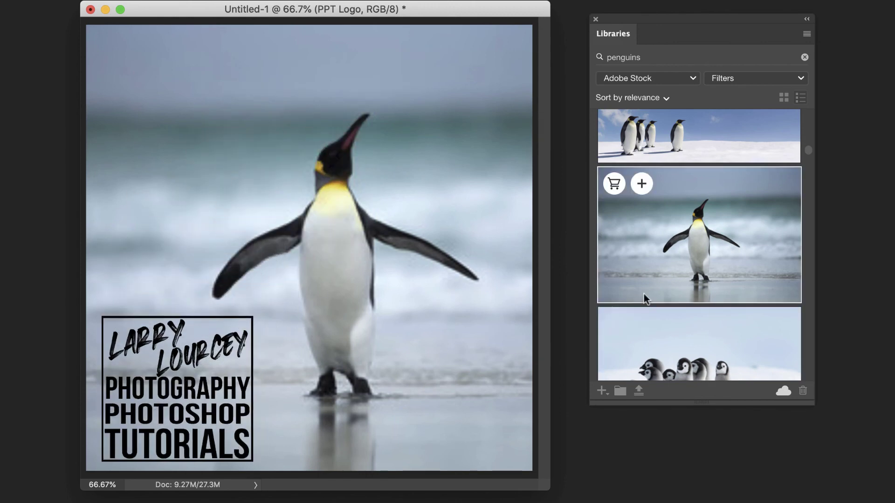
drag(476, 14, 473, 0)
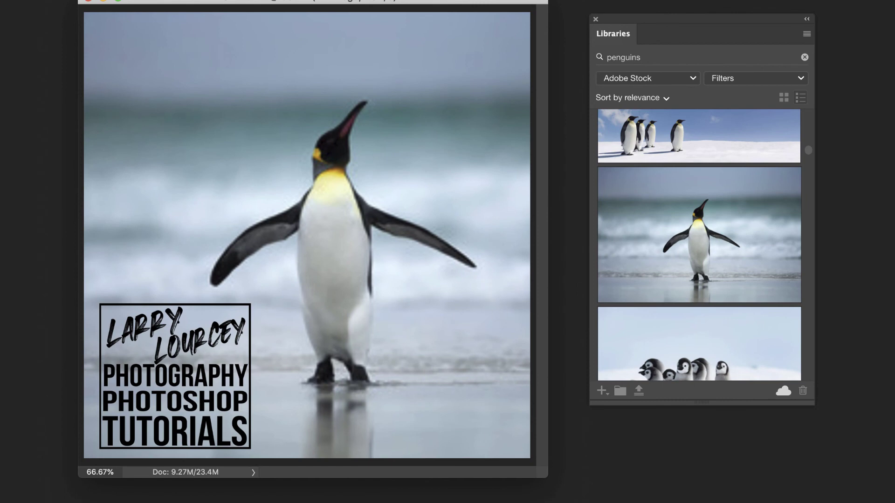
drag(545, 476, 589, 502)
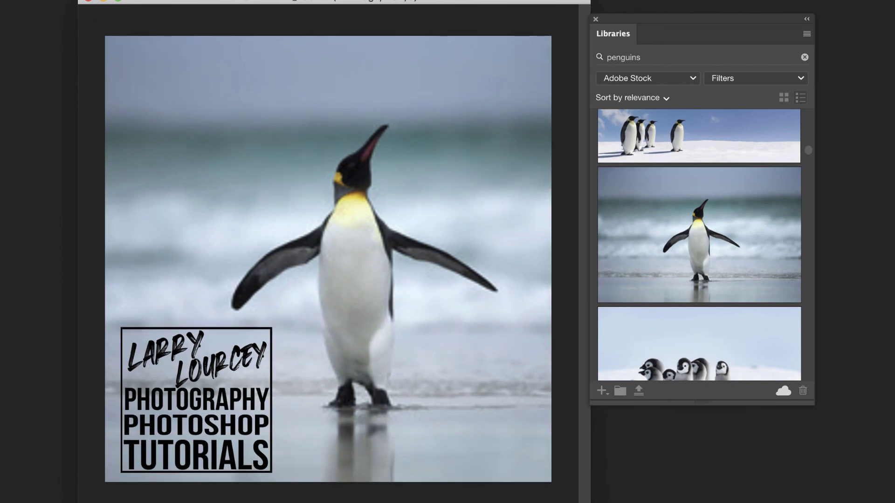
scroll(731, 337, down, 10)
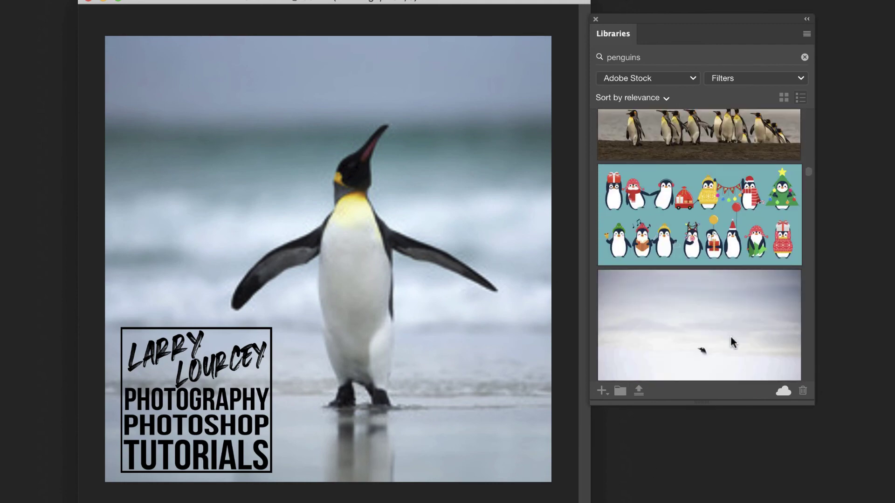
scroll(731, 336, down, 5)
Place the penguin-on-ice stock photo behind the logo, aligned top-left and scaled to fill the canvas.
drag(746, 254, 550, 268)
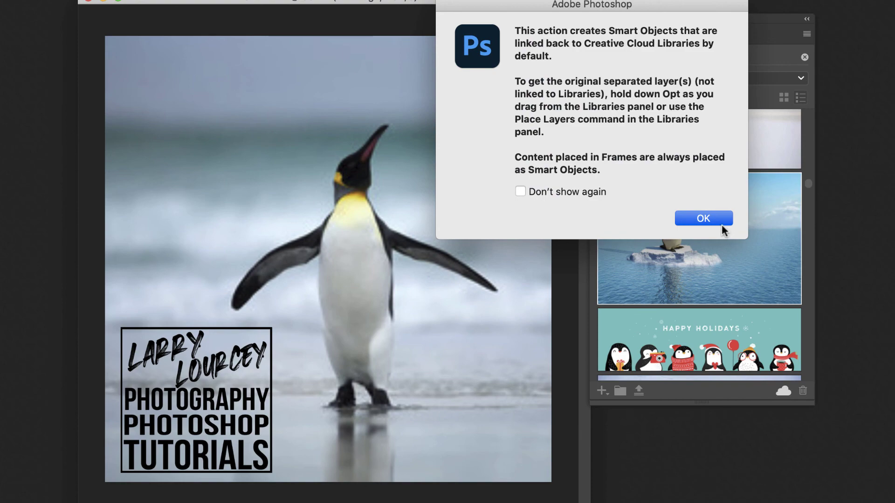
click(703, 218)
drag(443, 295, 358, 155)
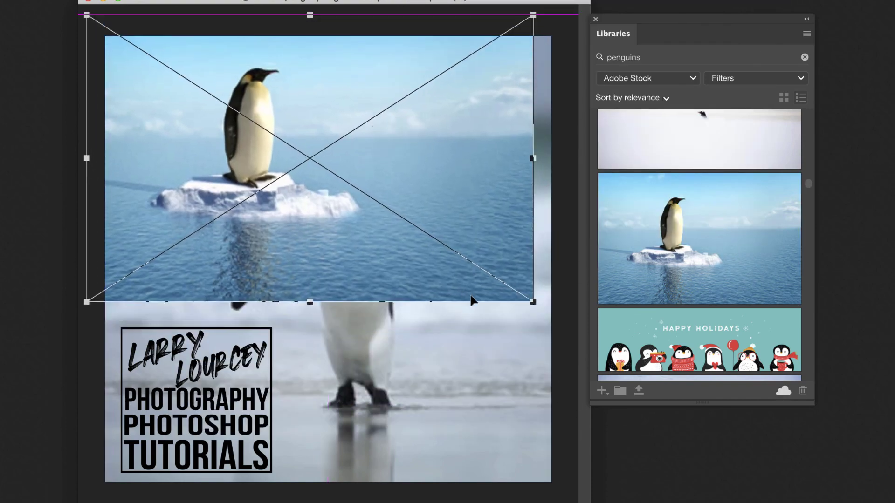
drag(533, 302, 537, 485)
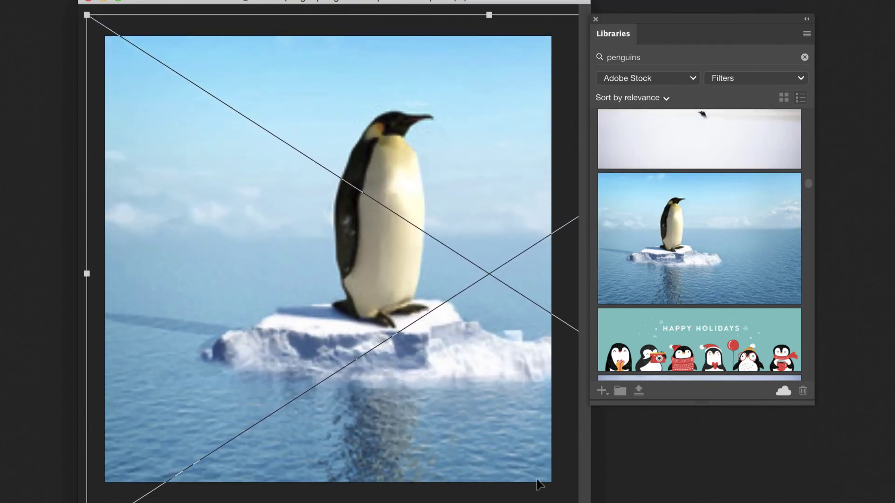
key(Return)
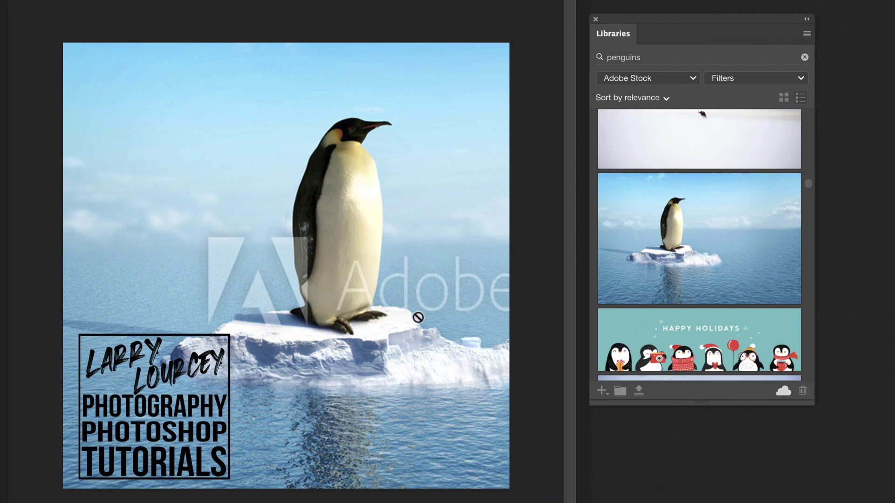
mouse_move(637, 213)
drag(648, 219, 217, 377)
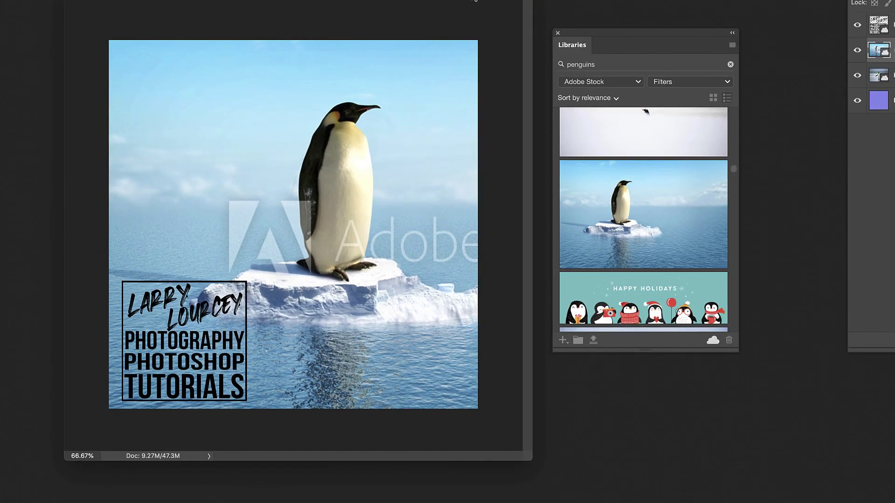
drag(876, 2, 583, 130)
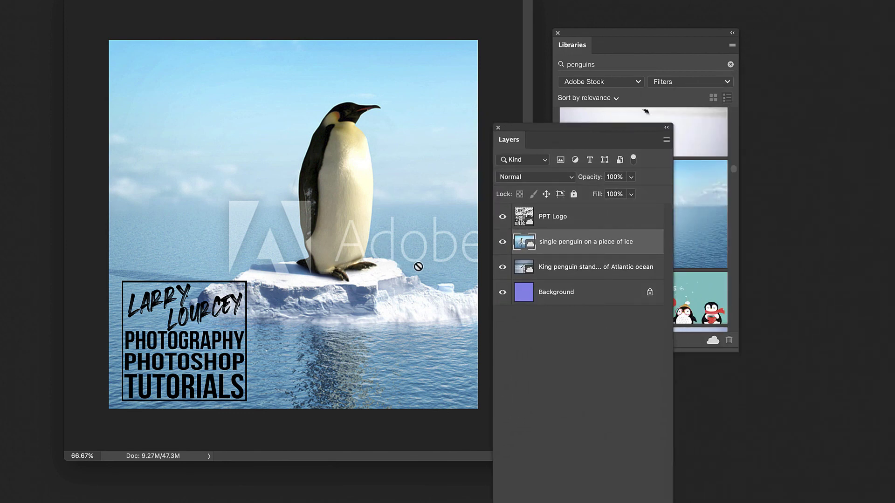
right_click(569, 241)
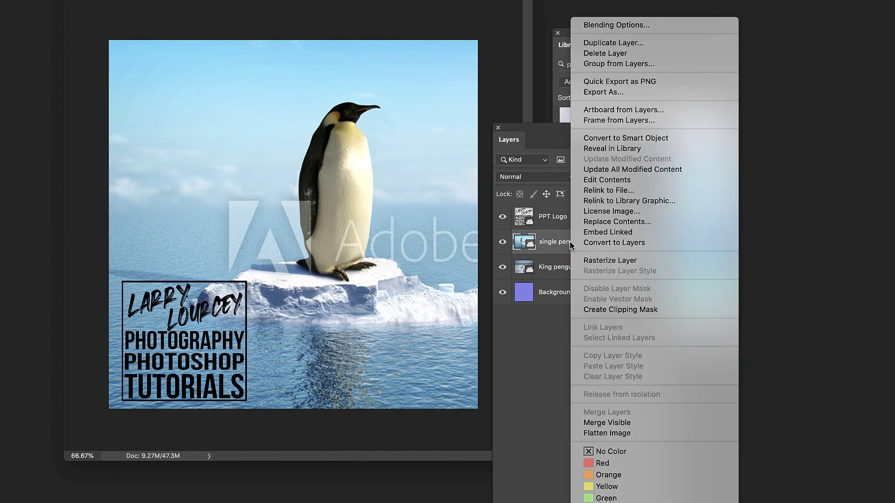
click(622, 211)
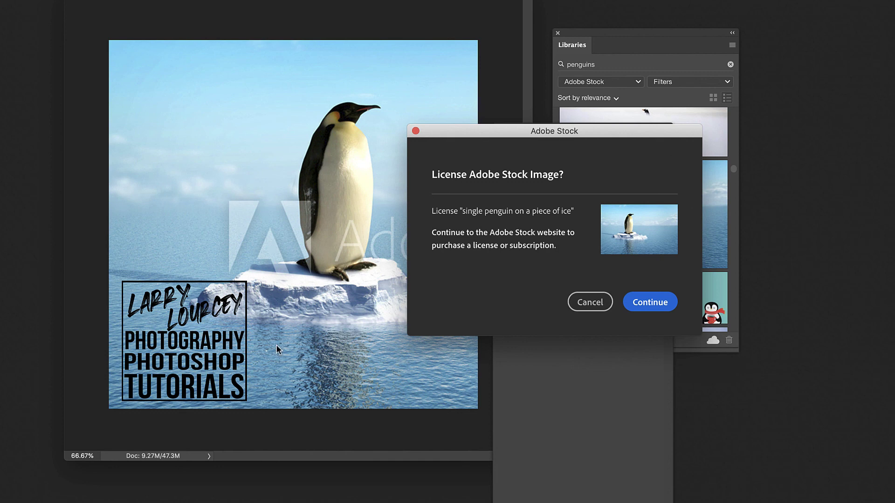
click(589, 303)
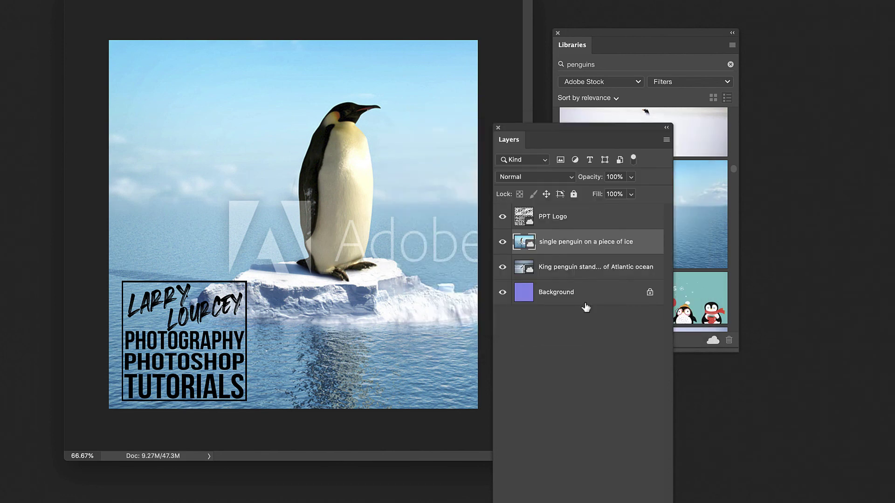
drag(528, 130, 797, 2)
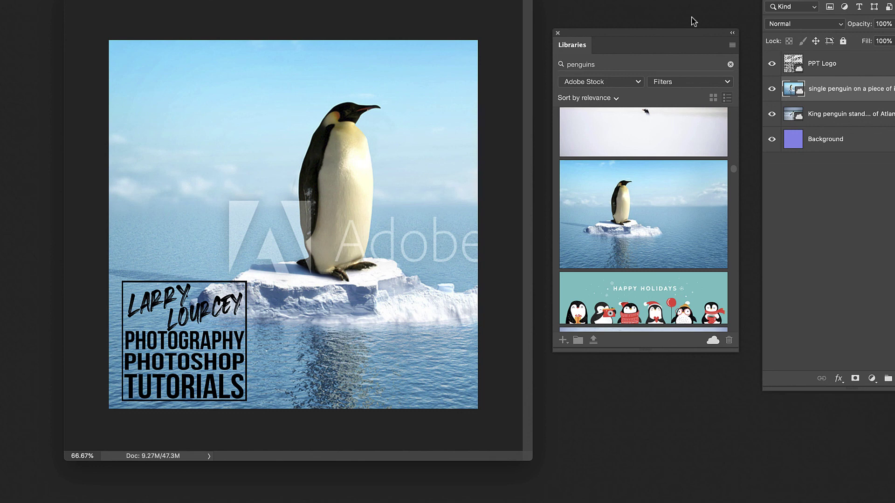